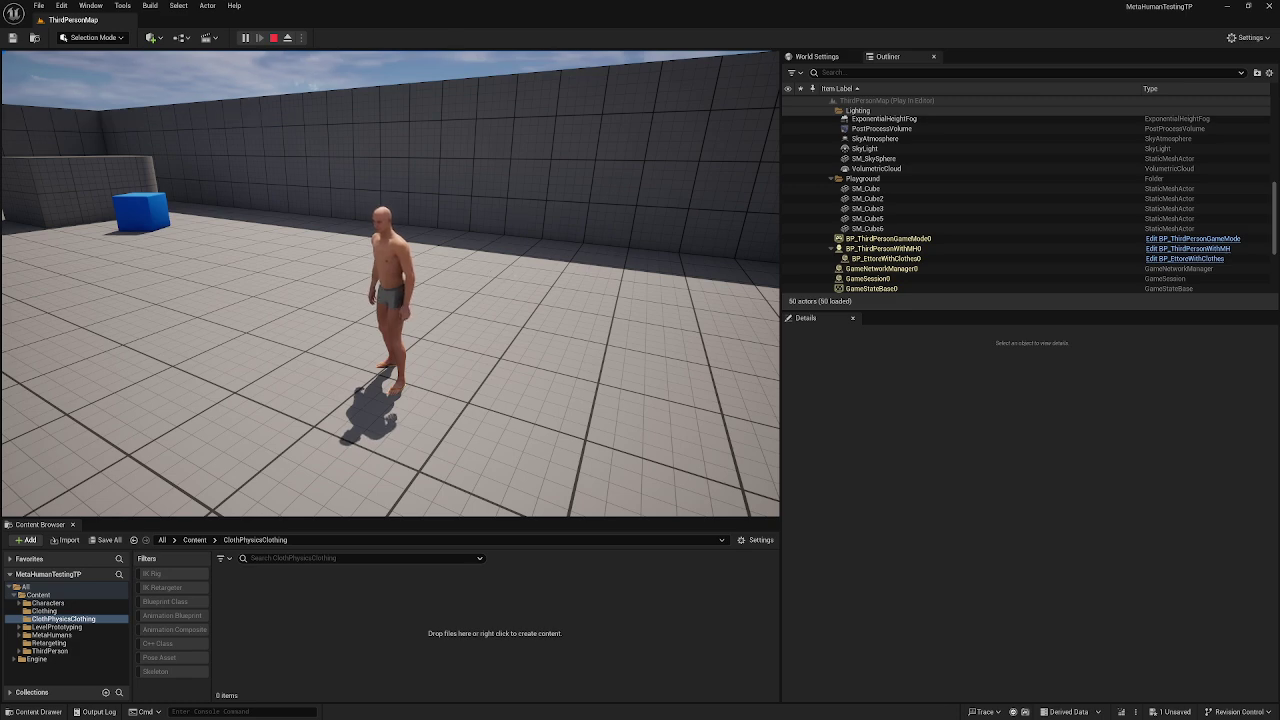
- Run and jump the character around the level in the play session, then end the session
key(w)
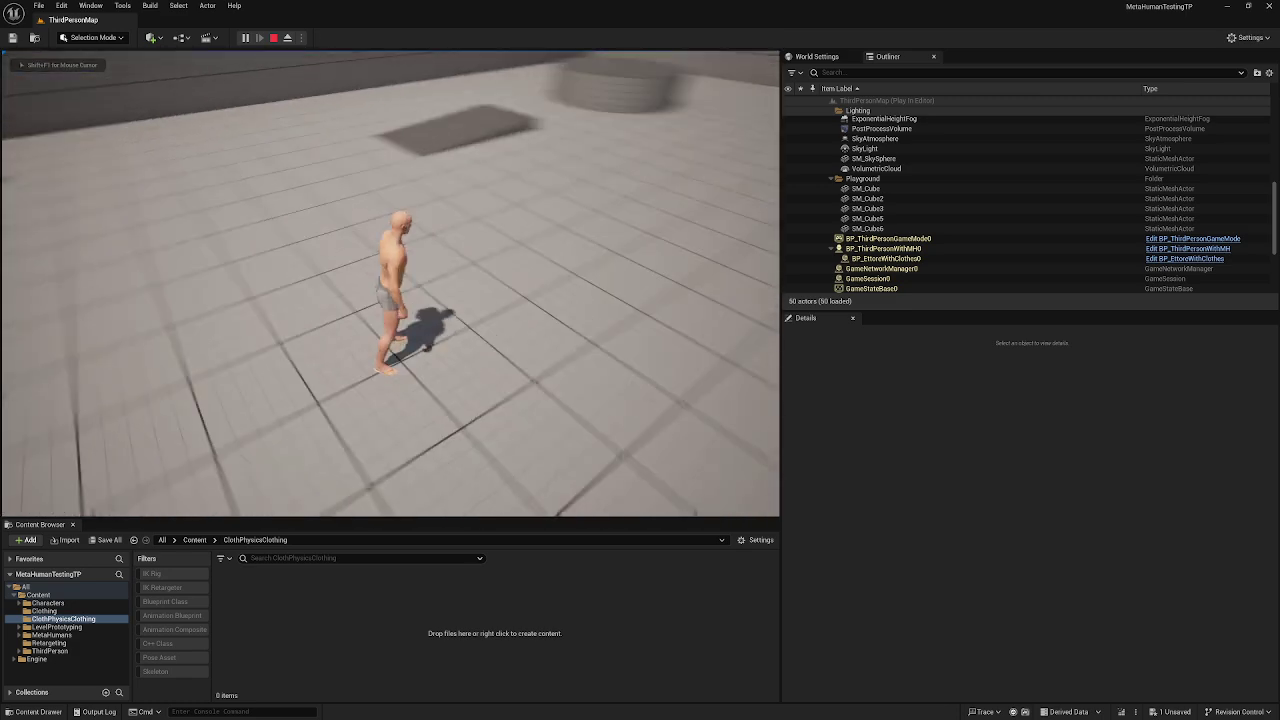
key(w)
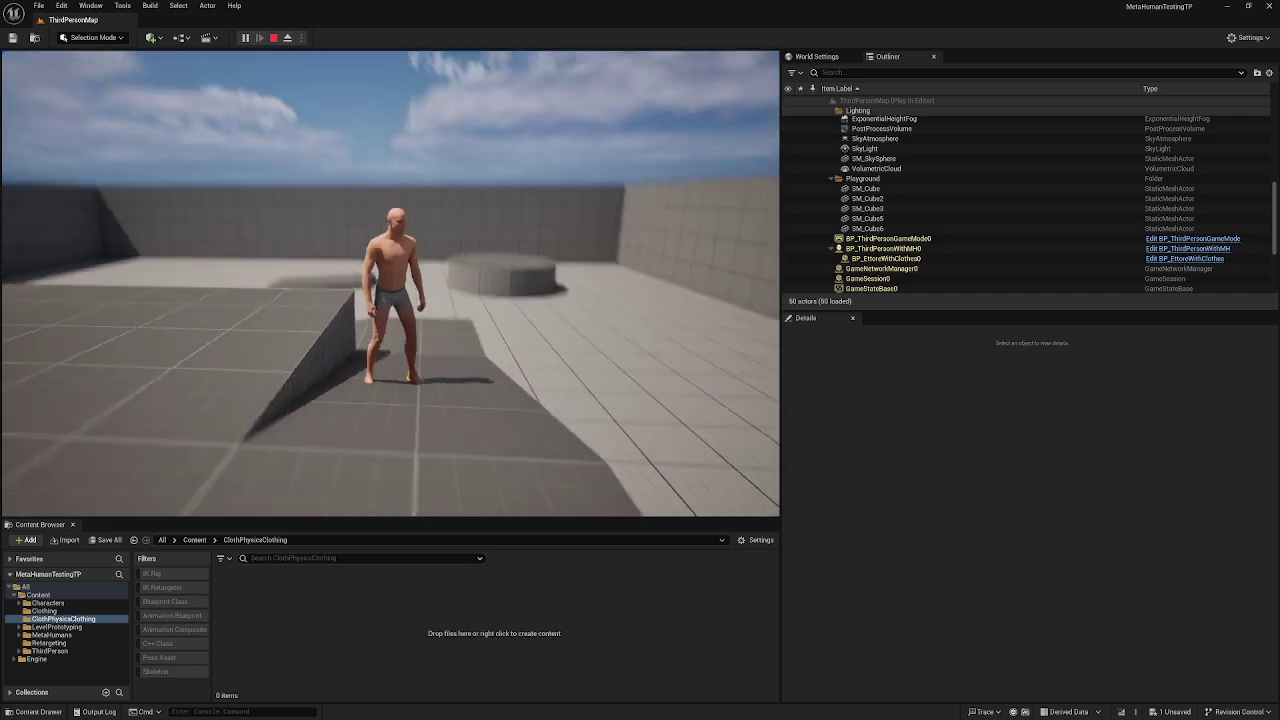
key(w)
key(w)
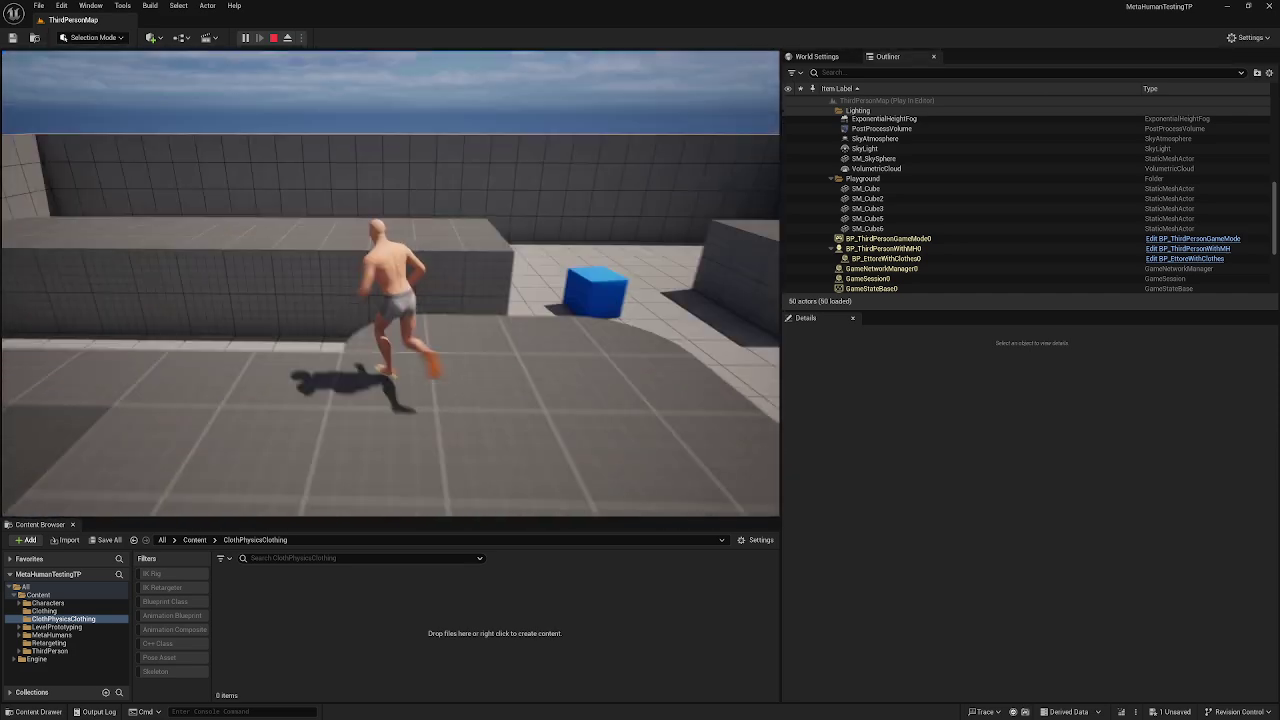
key(space)
key(w)
key(Escape)
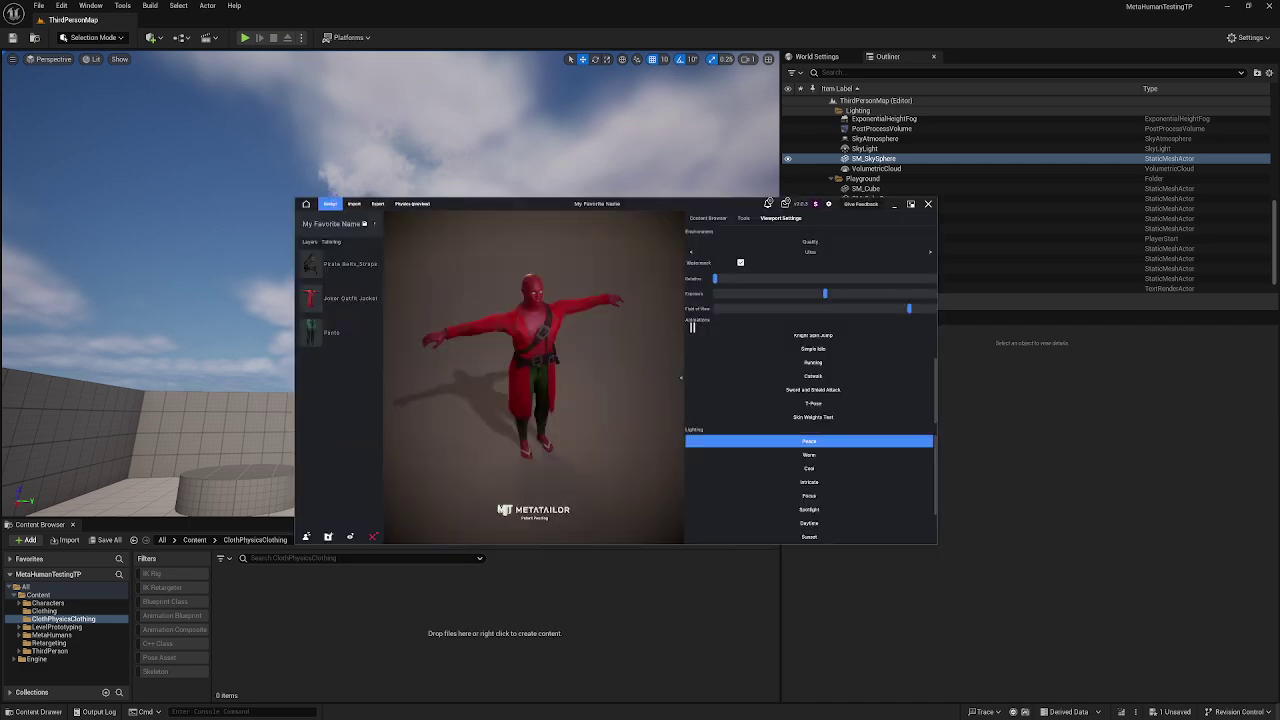
- In MetaTailor's physics preview, check the jacket's painted cloth blending and preview the outfit with the Running animation
drag(530, 354, 614, 322)
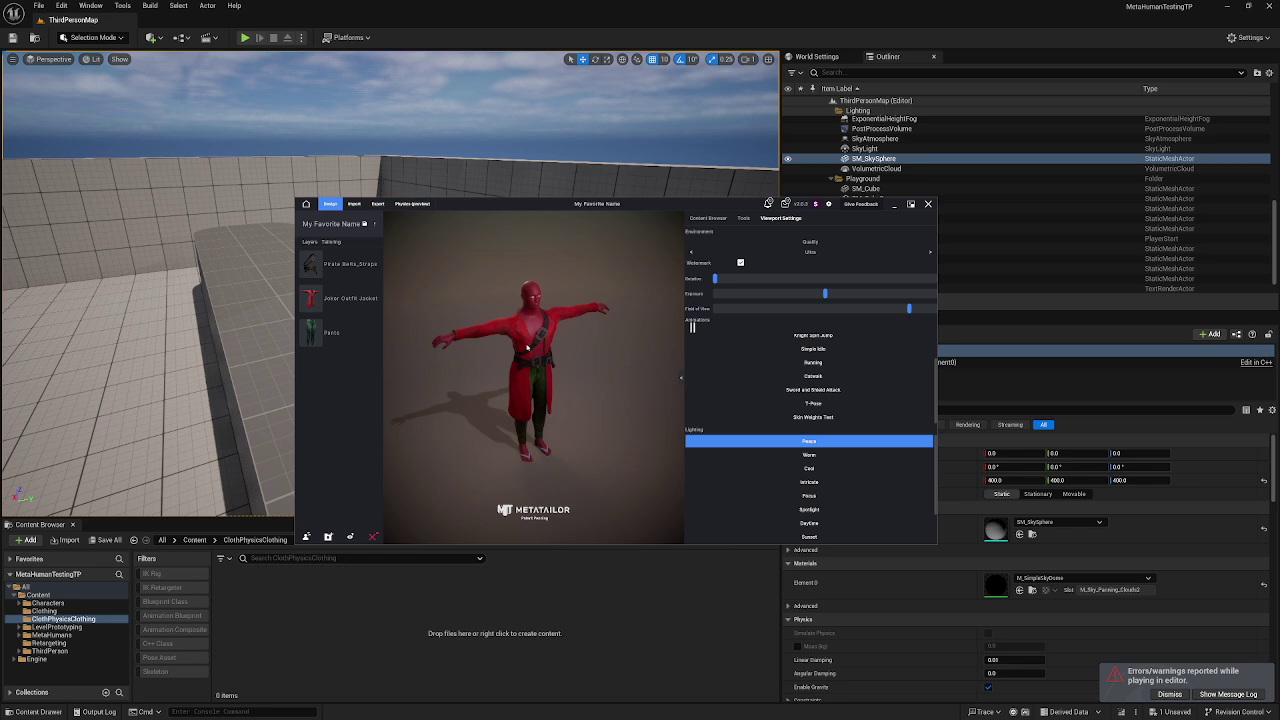
click(412, 203)
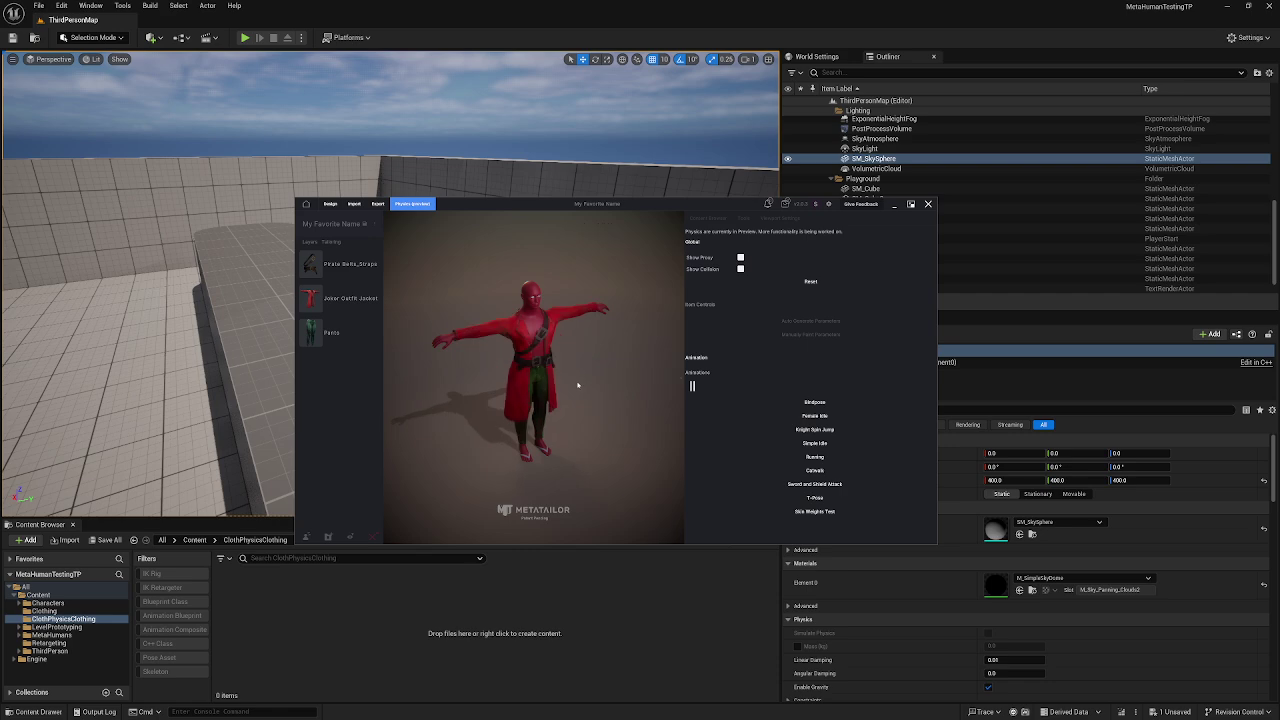
drag(533, 384, 469, 389)
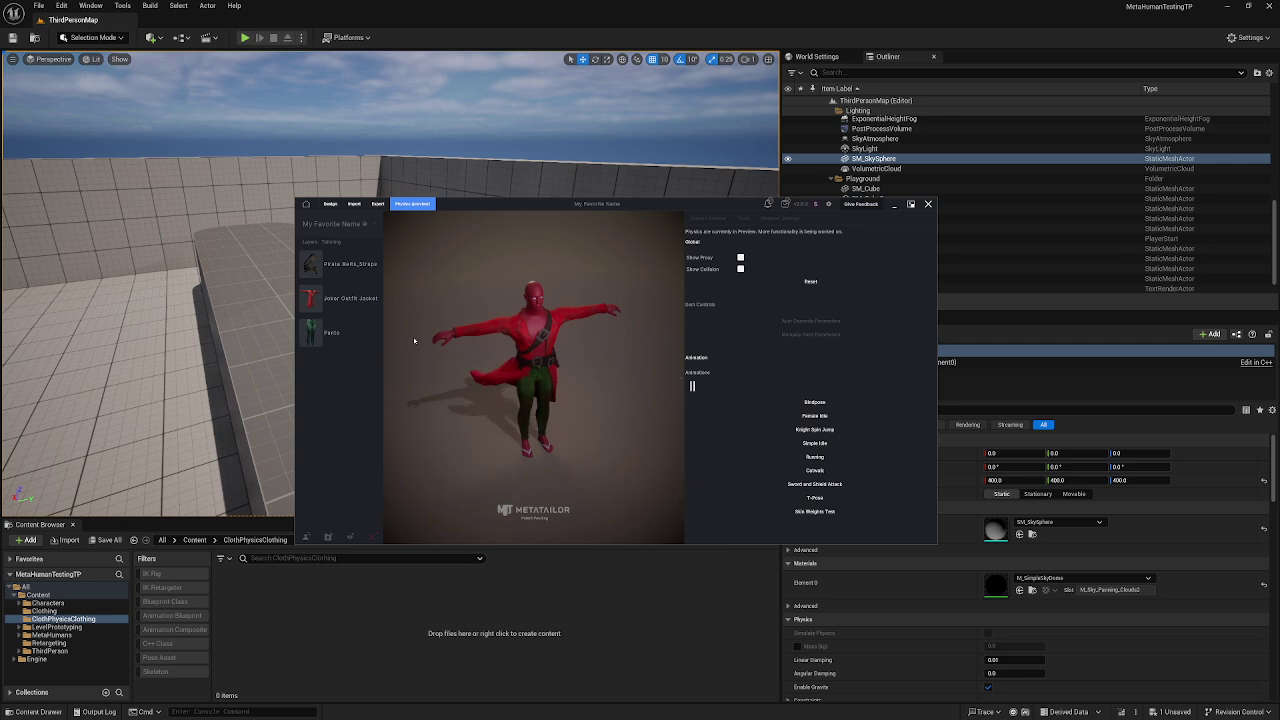
click(810, 334)
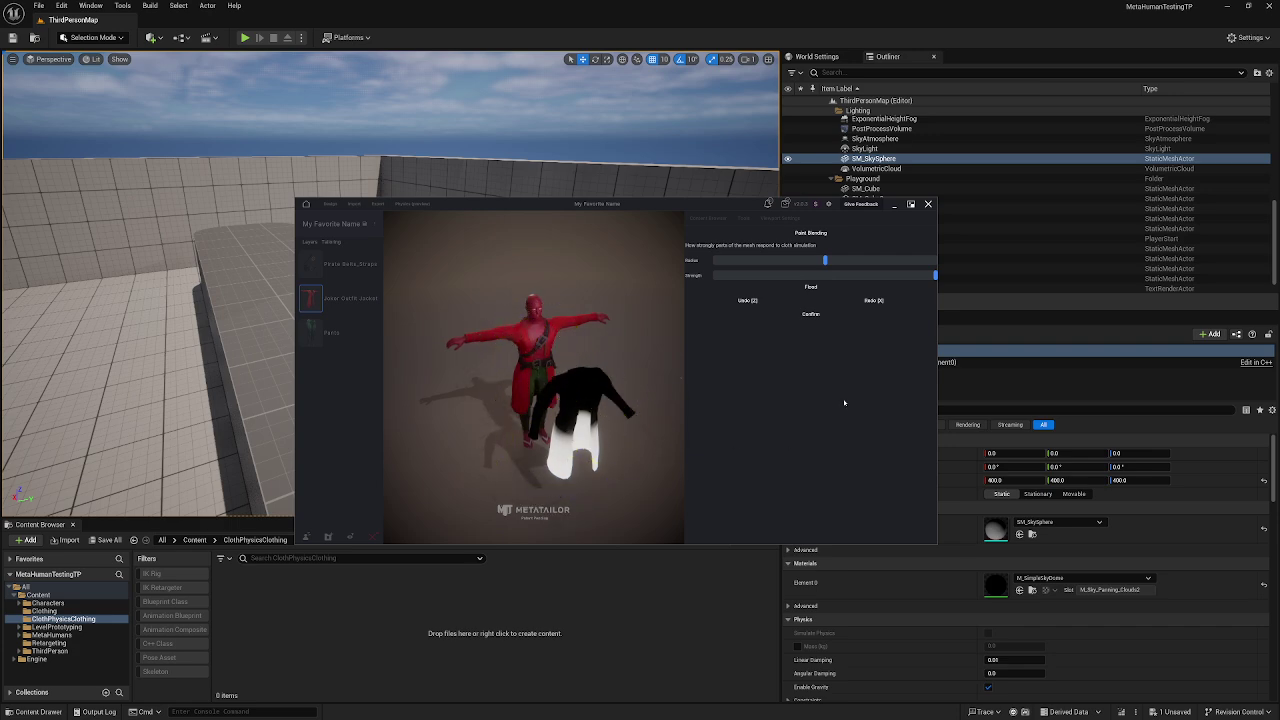
click(833, 314)
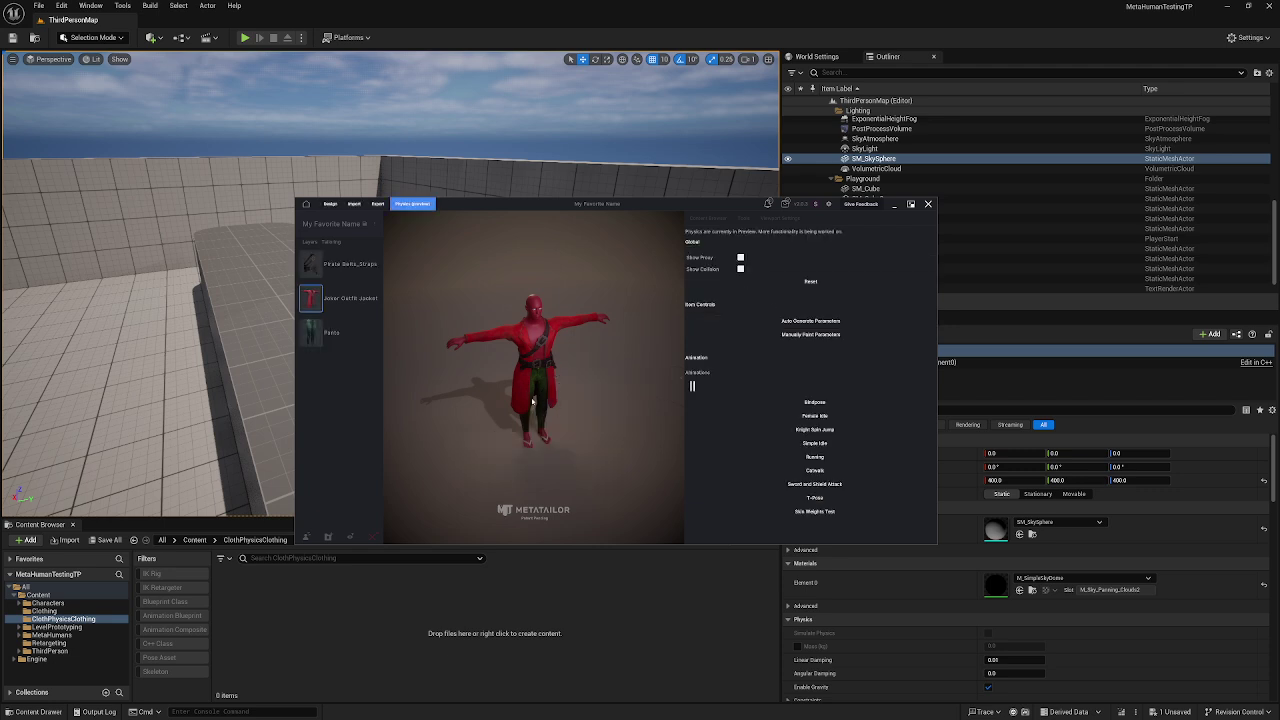
click(815, 457)
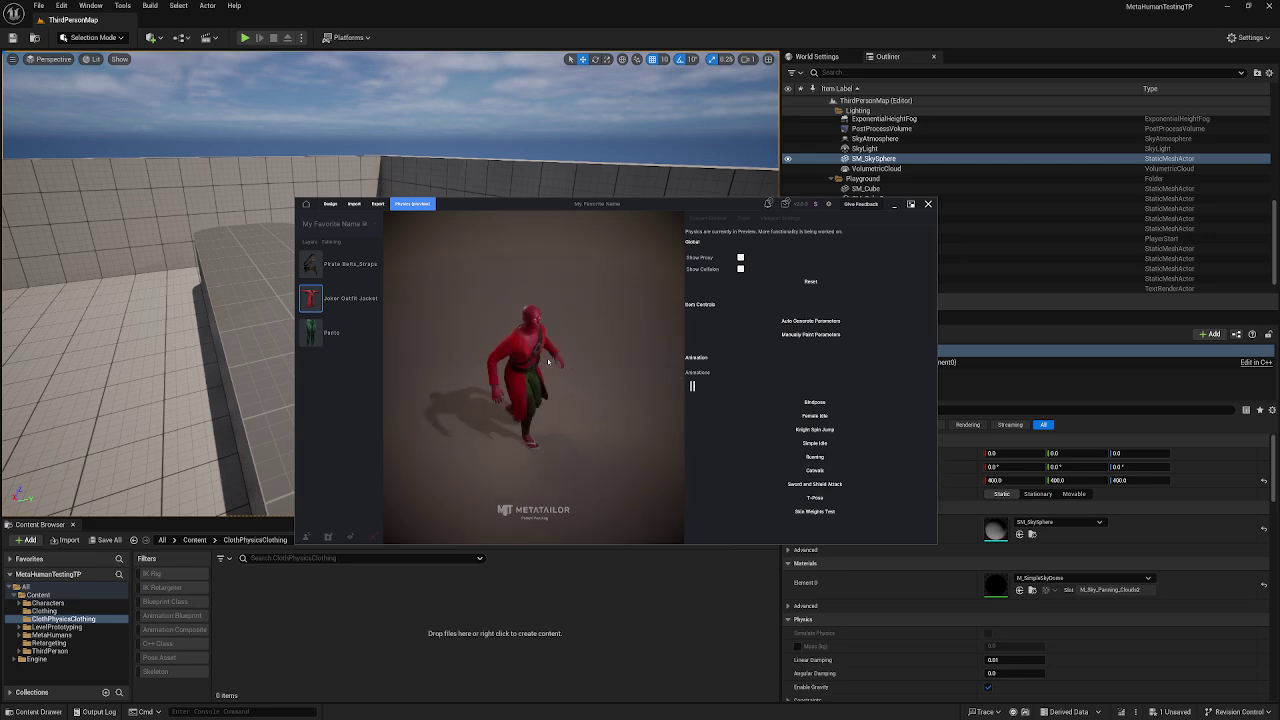
- Configure the export with vertex colors set to SimulationInRedChannel, proxies included and the avatar excluded
click(377, 204)
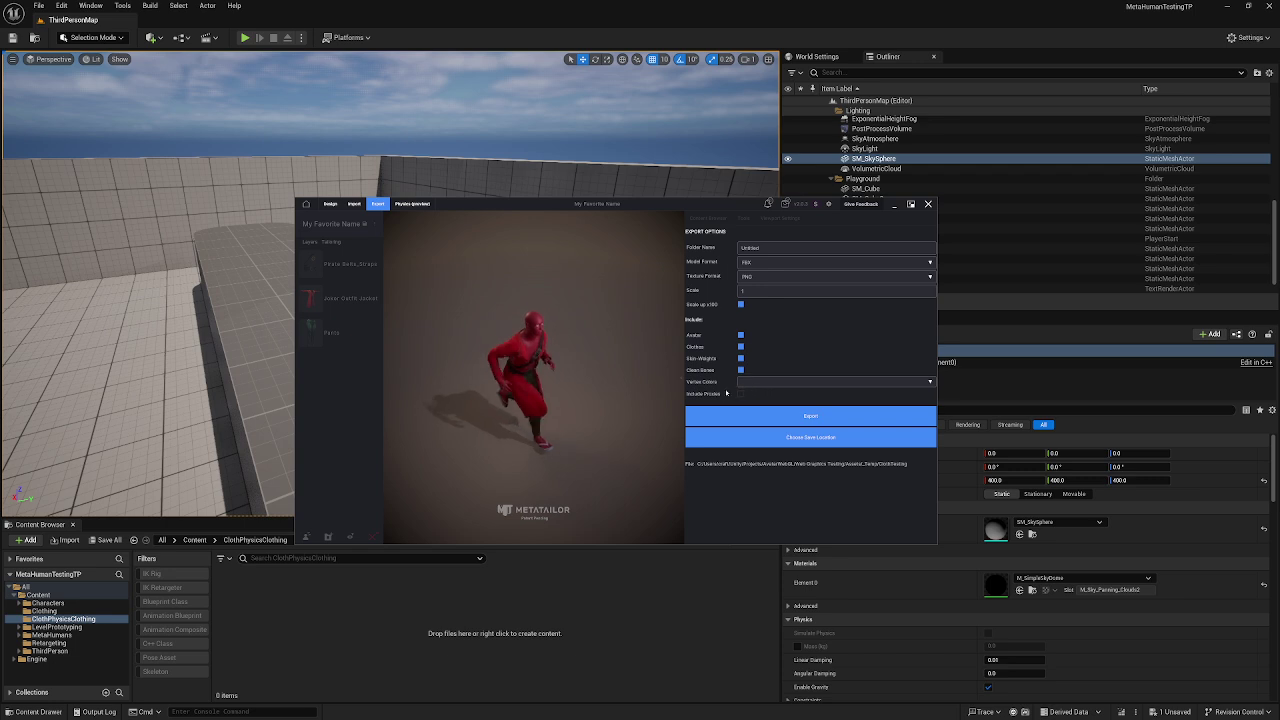
click(768, 384)
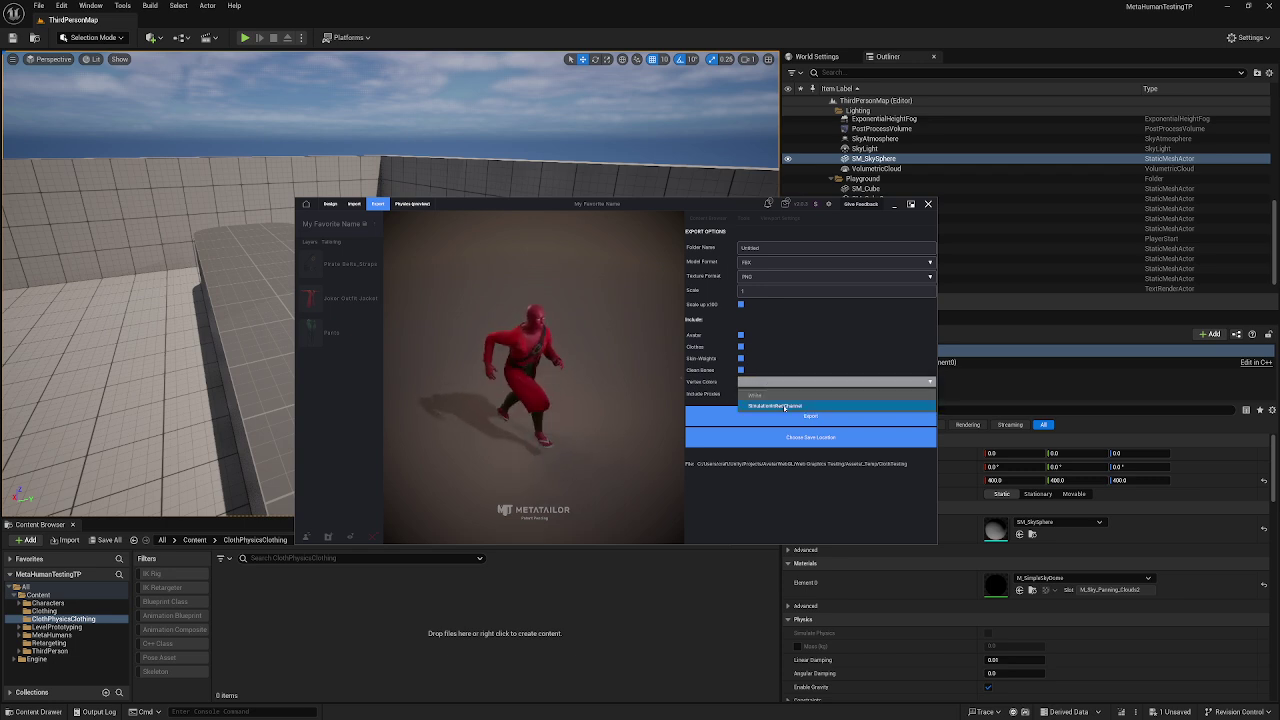
click(785, 406)
click(741, 397)
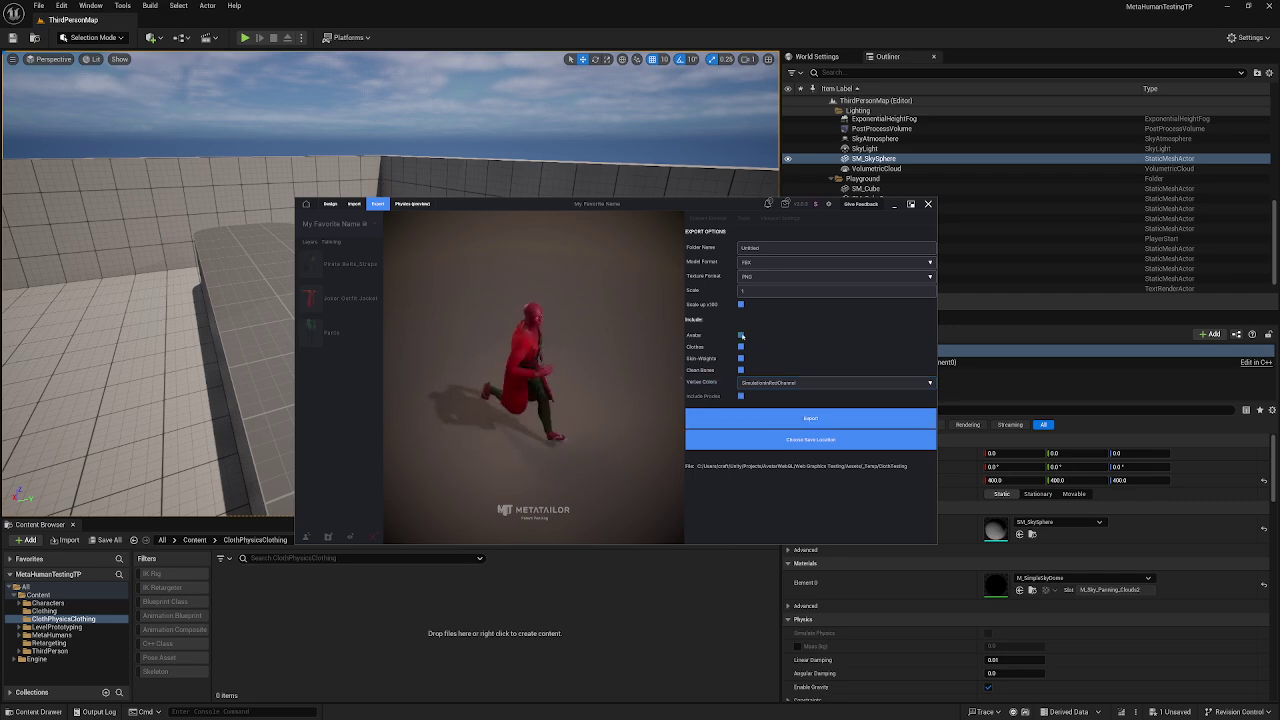
click(741, 335)
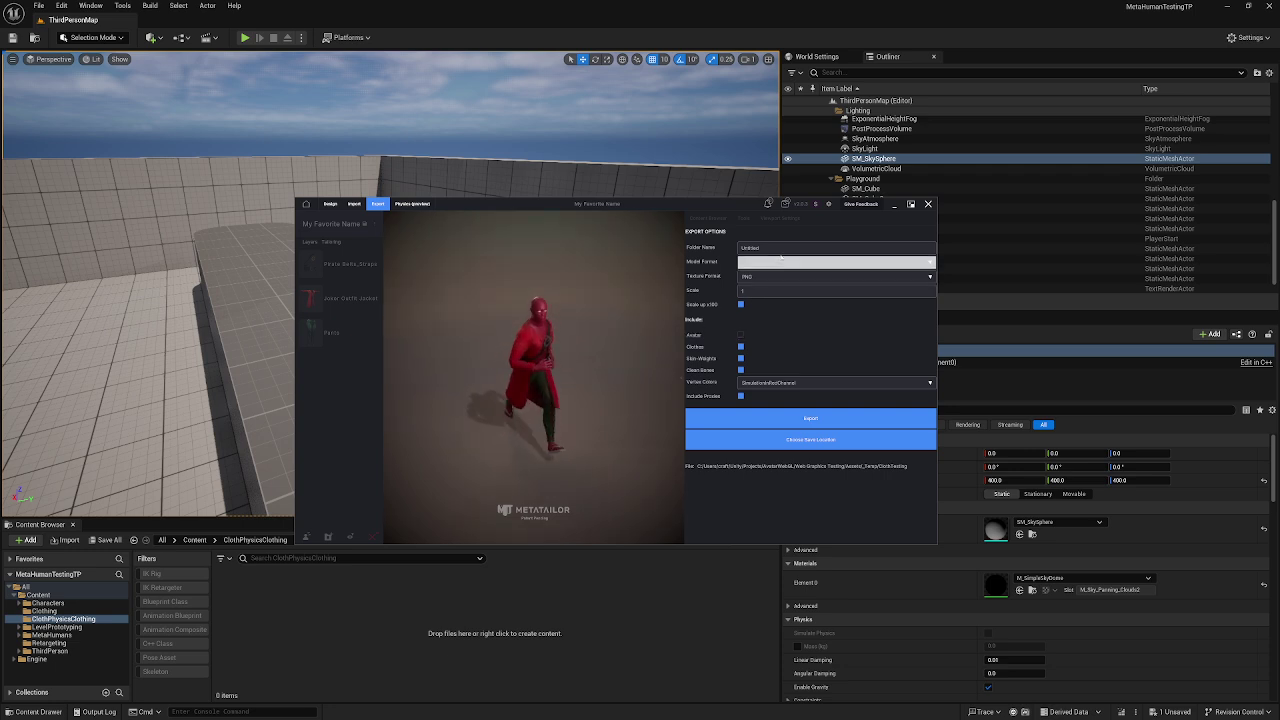
- Name the export folder MyPhysicsCharacter, export the outfit as FBX and close MetaTailor
click(780, 248)
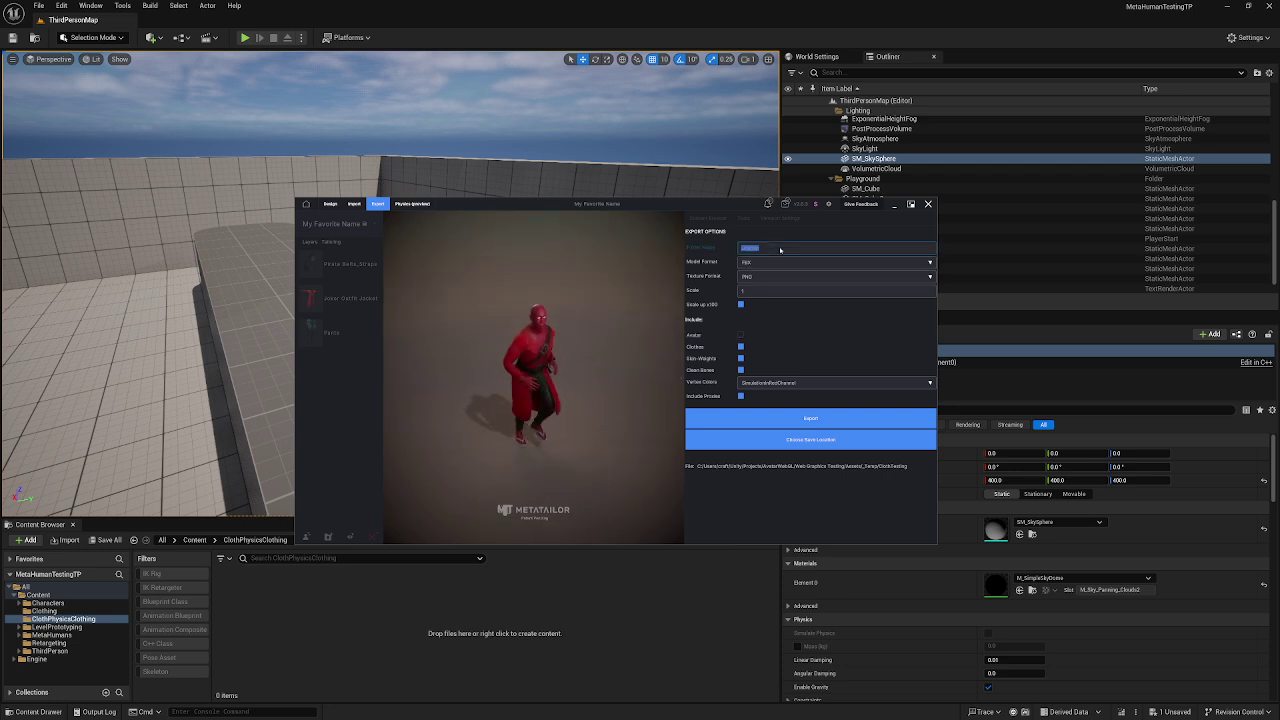
text(MyPhysics)
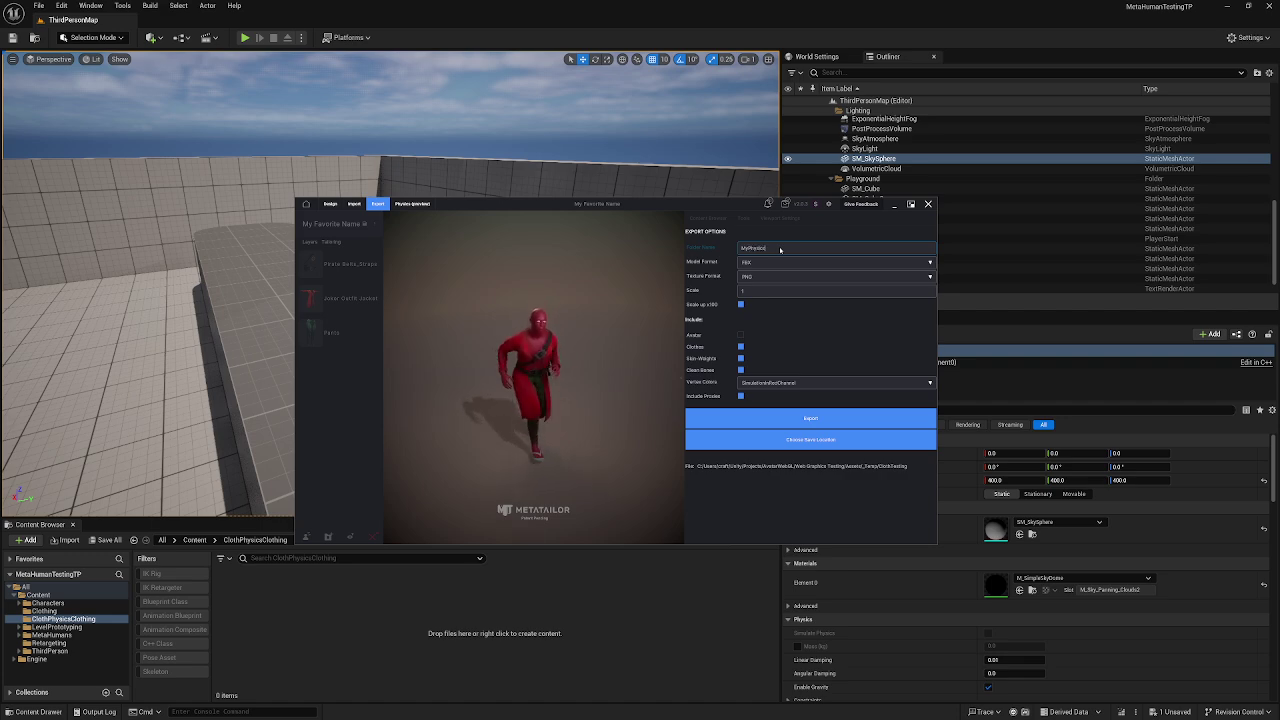
text(Clothing)
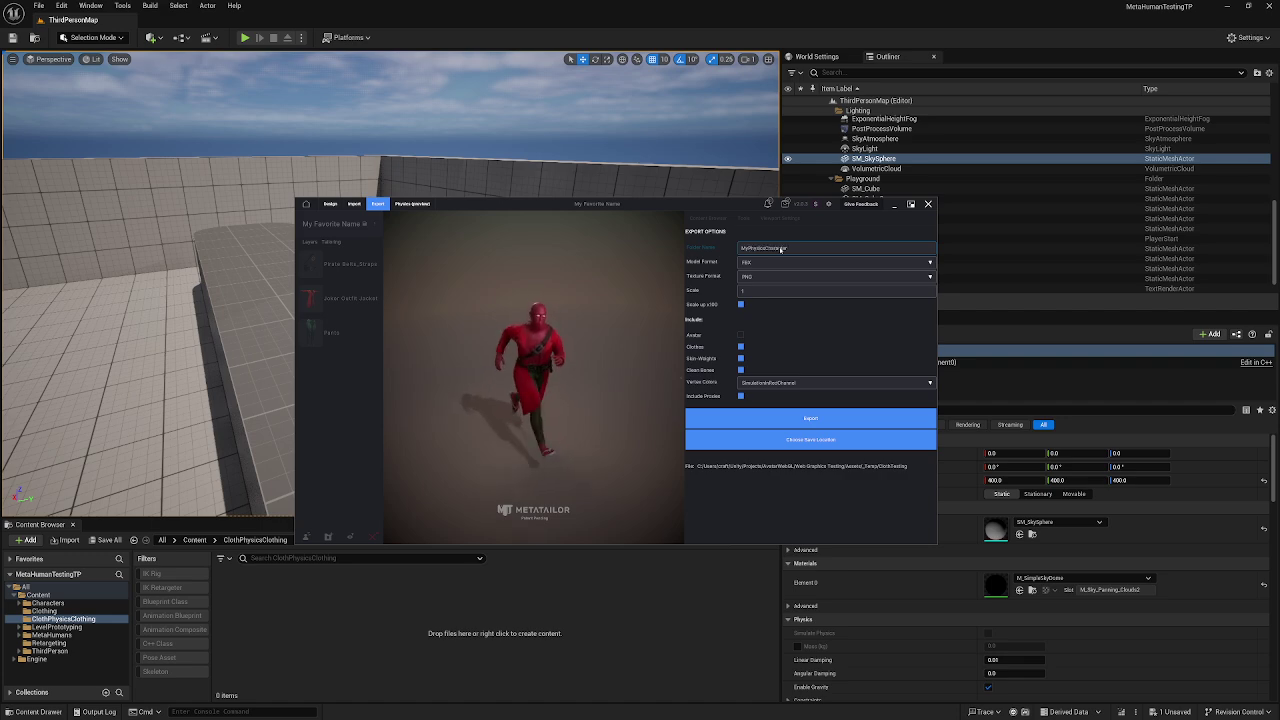
click(824, 420)
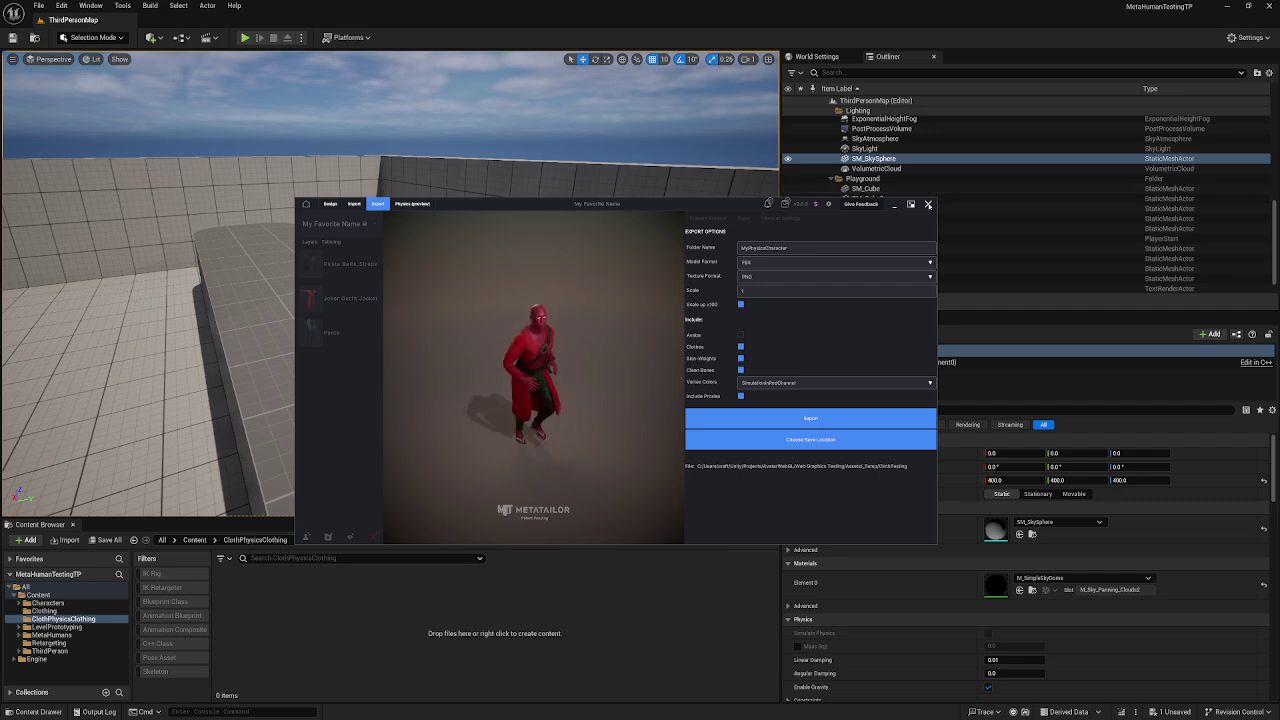
click(928, 204)
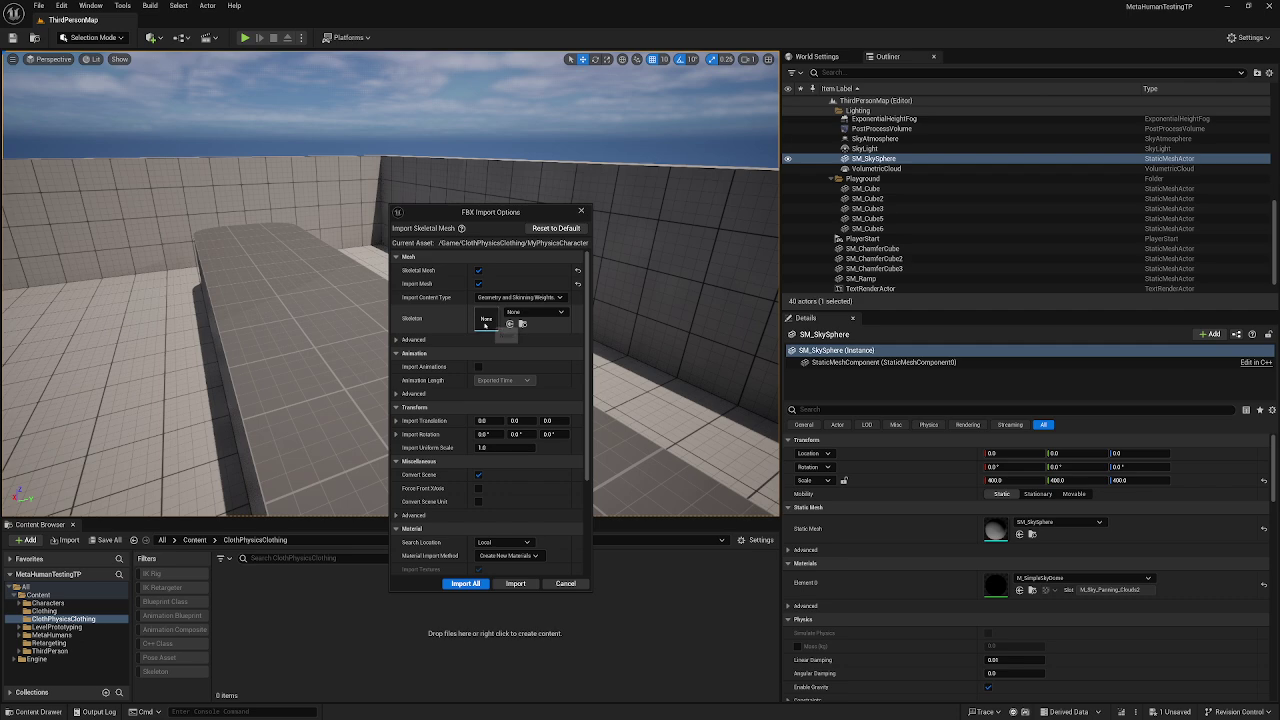
- Import the MyPhysicsCharacter FBX into ClothPhysicsClothing in Unreal Editor, using the MetaHuman skeleton metahuman_base_skel
click(540, 312)
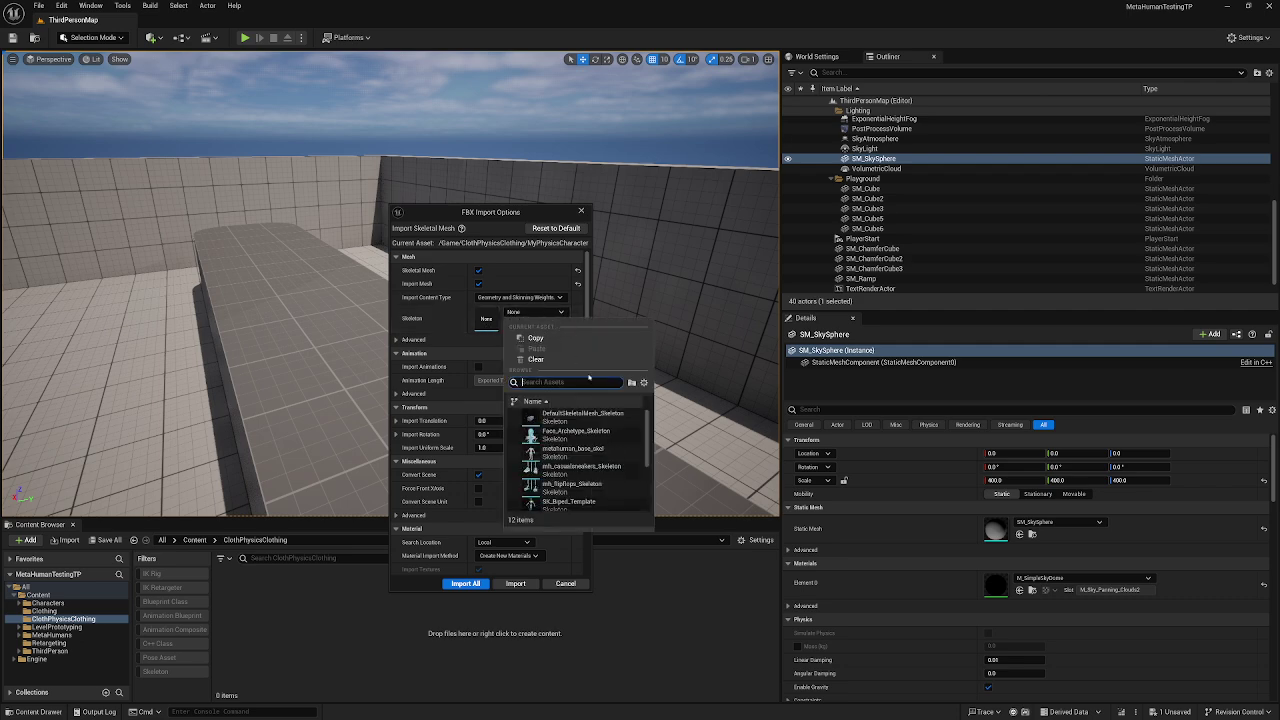
click(588, 455)
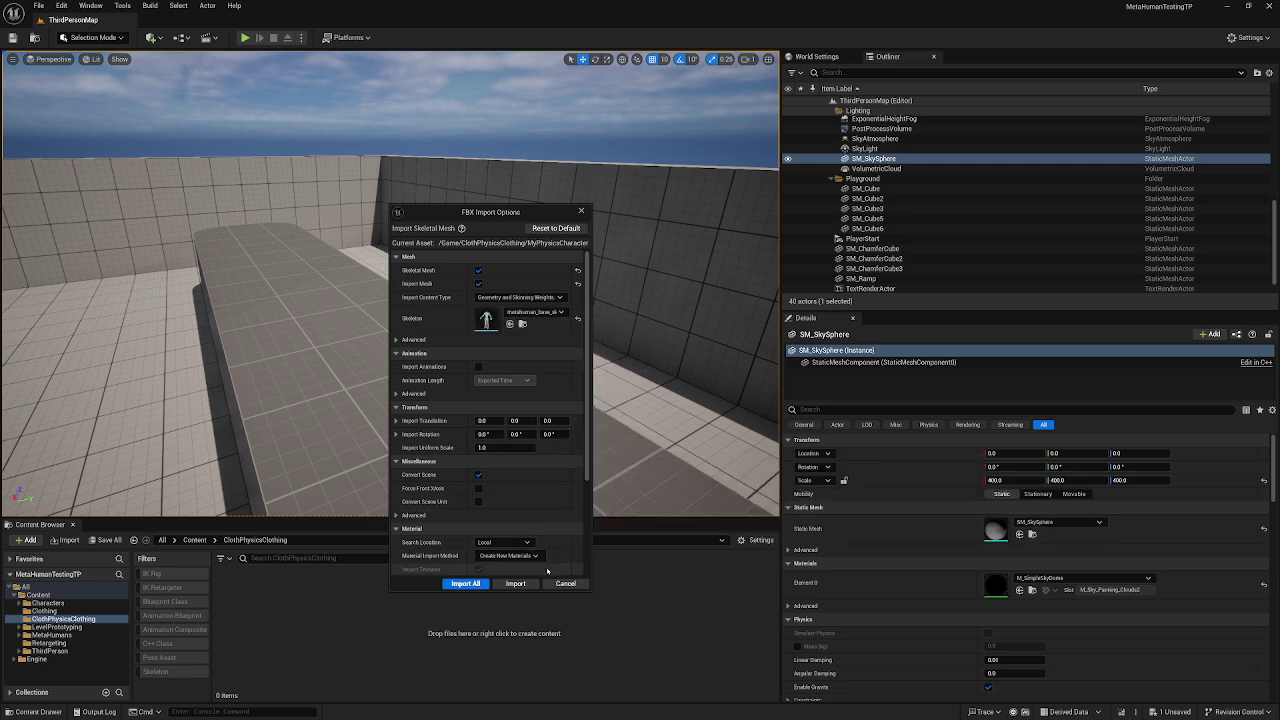
click(510, 584)
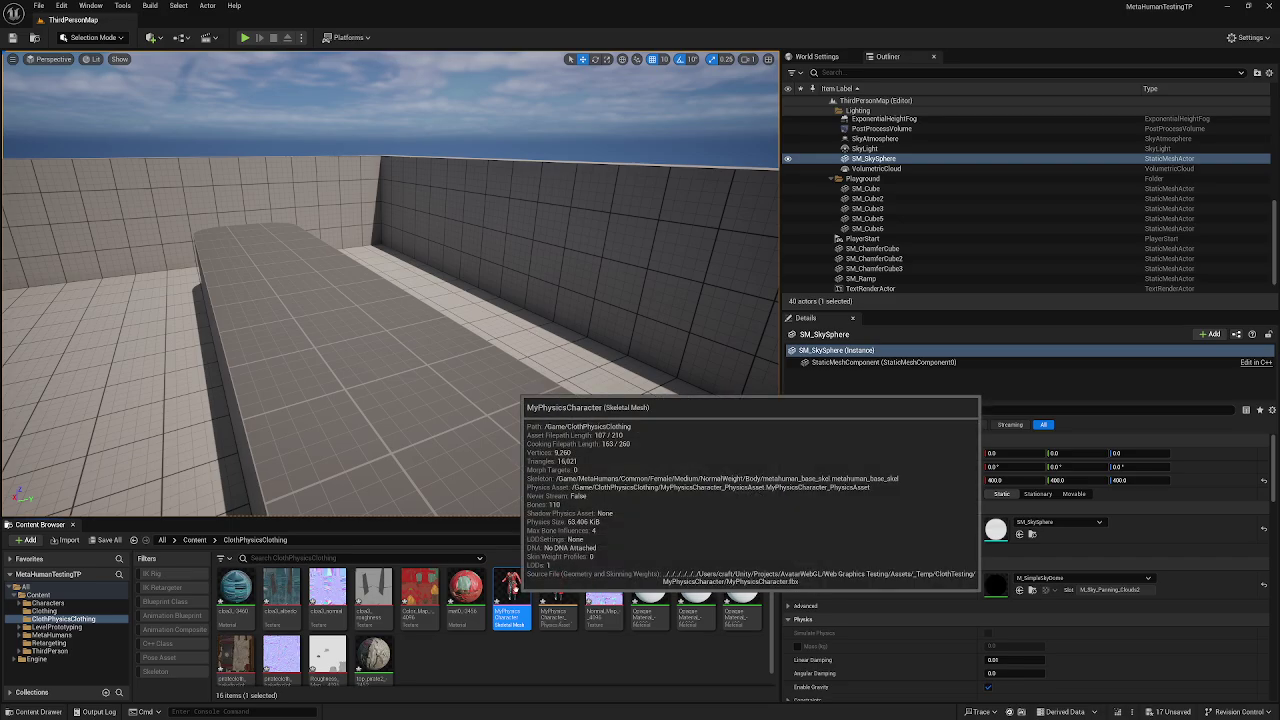
- Open the MyPhysicsCharacter skeletal mesh and disable the white proxy mesh sections 3 and 5 of LOD 0
double_click(516, 595)
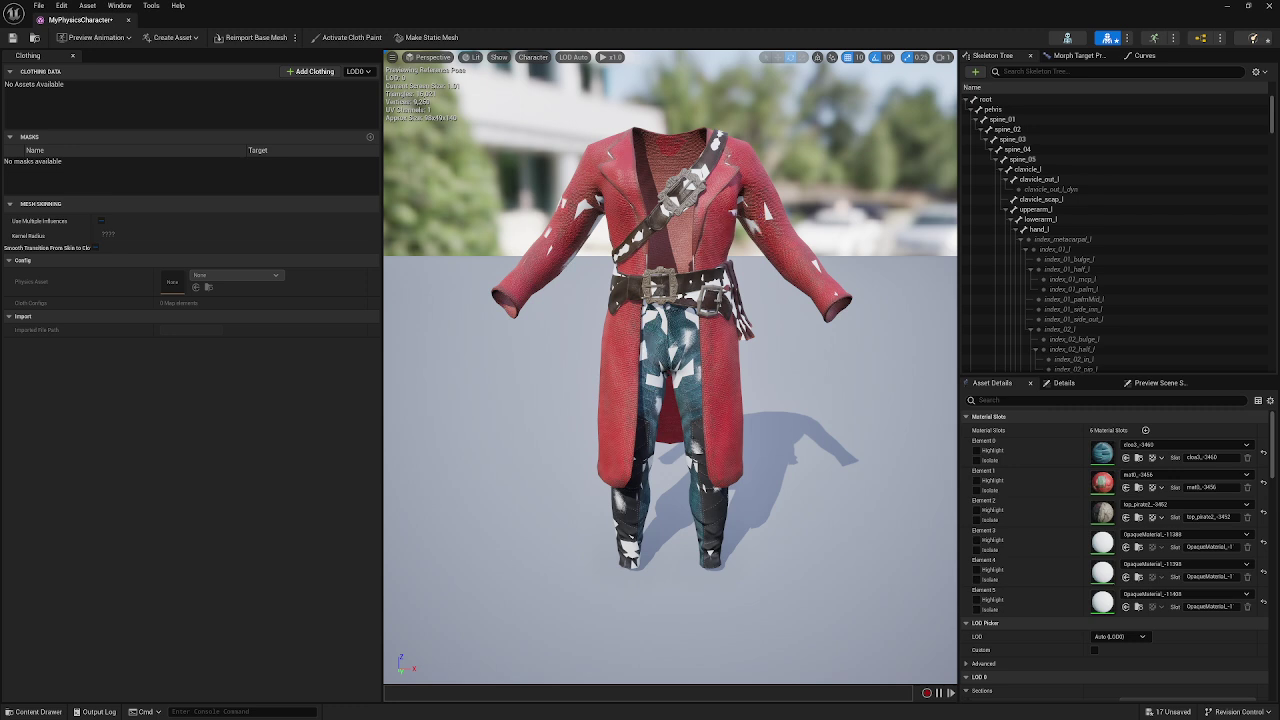
scroll(1047, 549, down, 4)
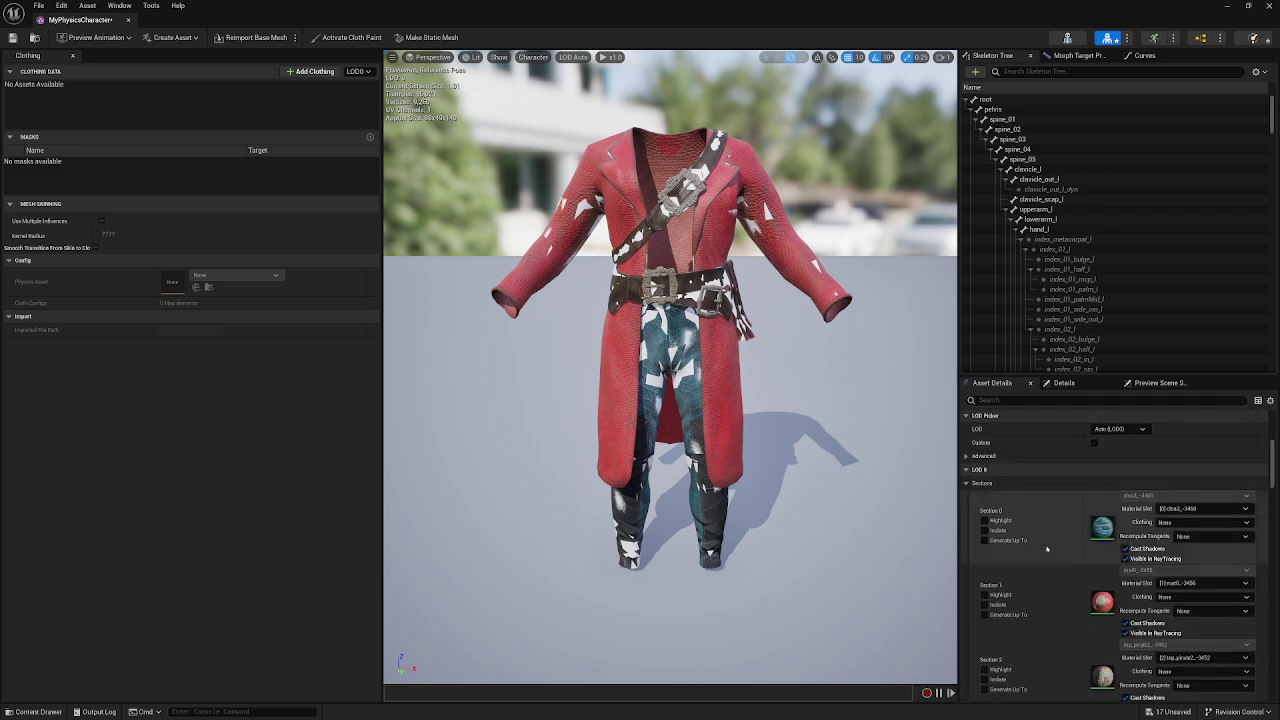
scroll(1047, 549, down, 6)
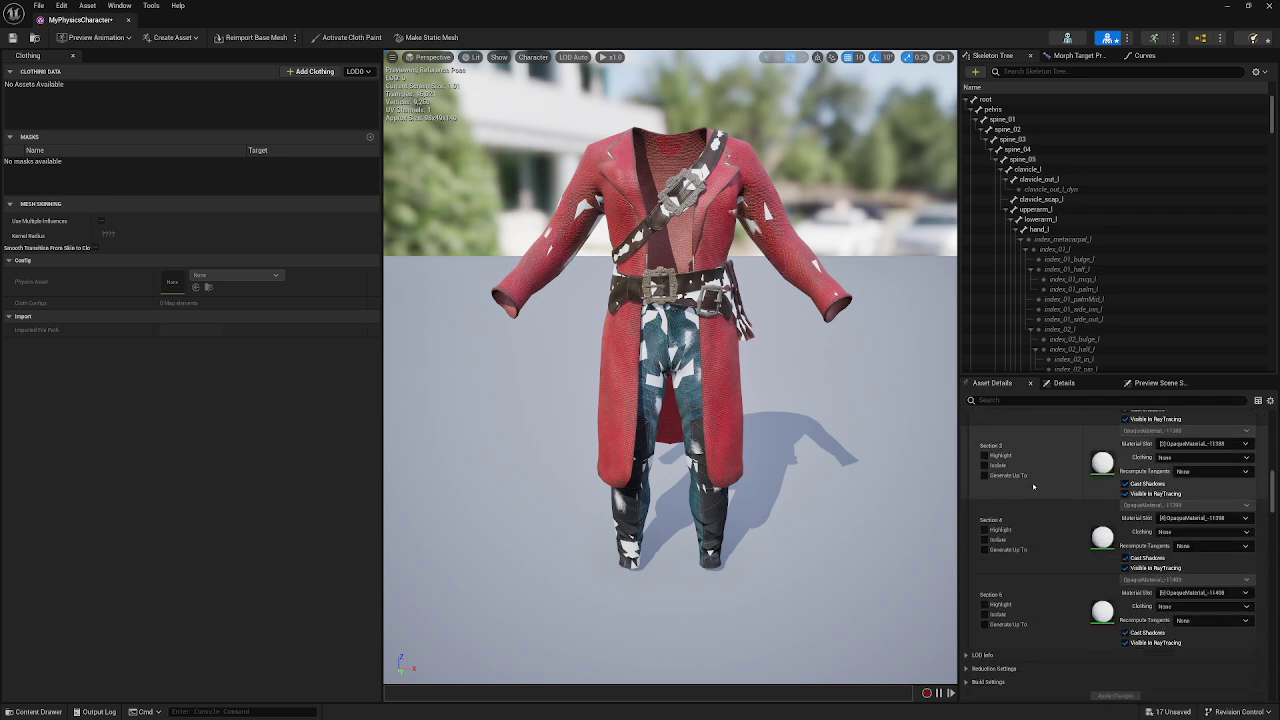
right_click(1032, 468)
click(1052, 597)
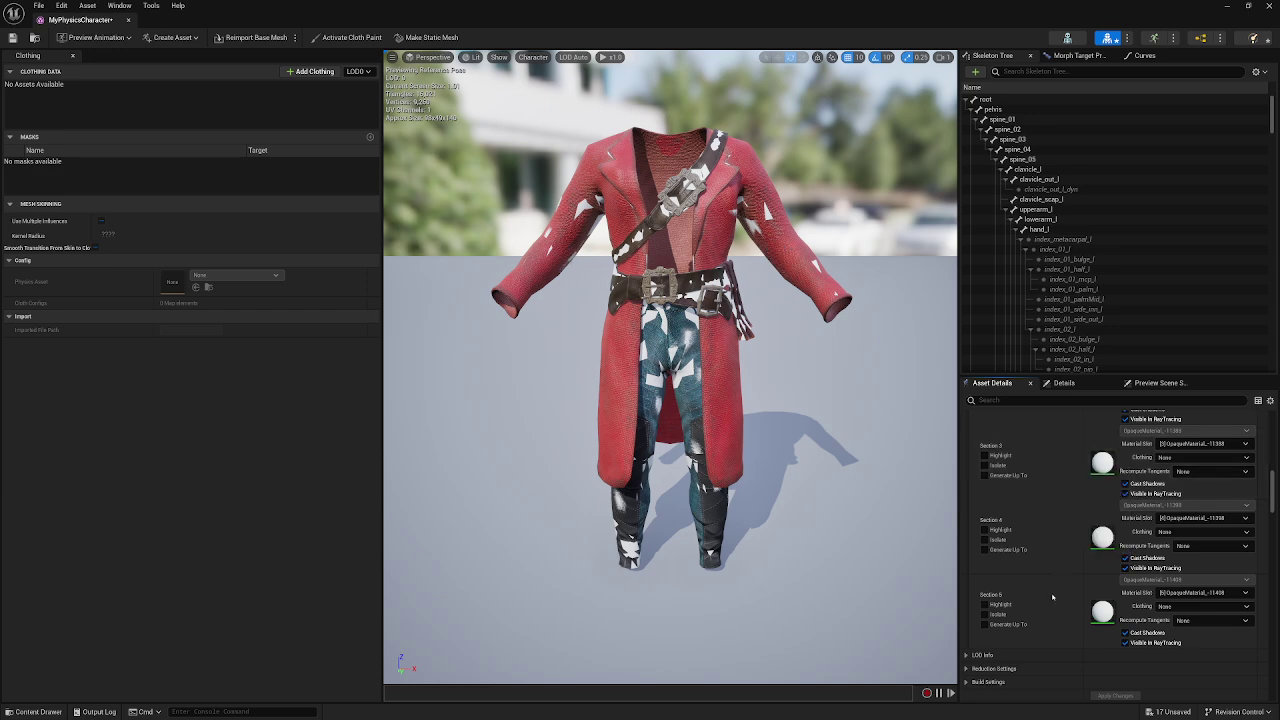
right_click(1045, 610)
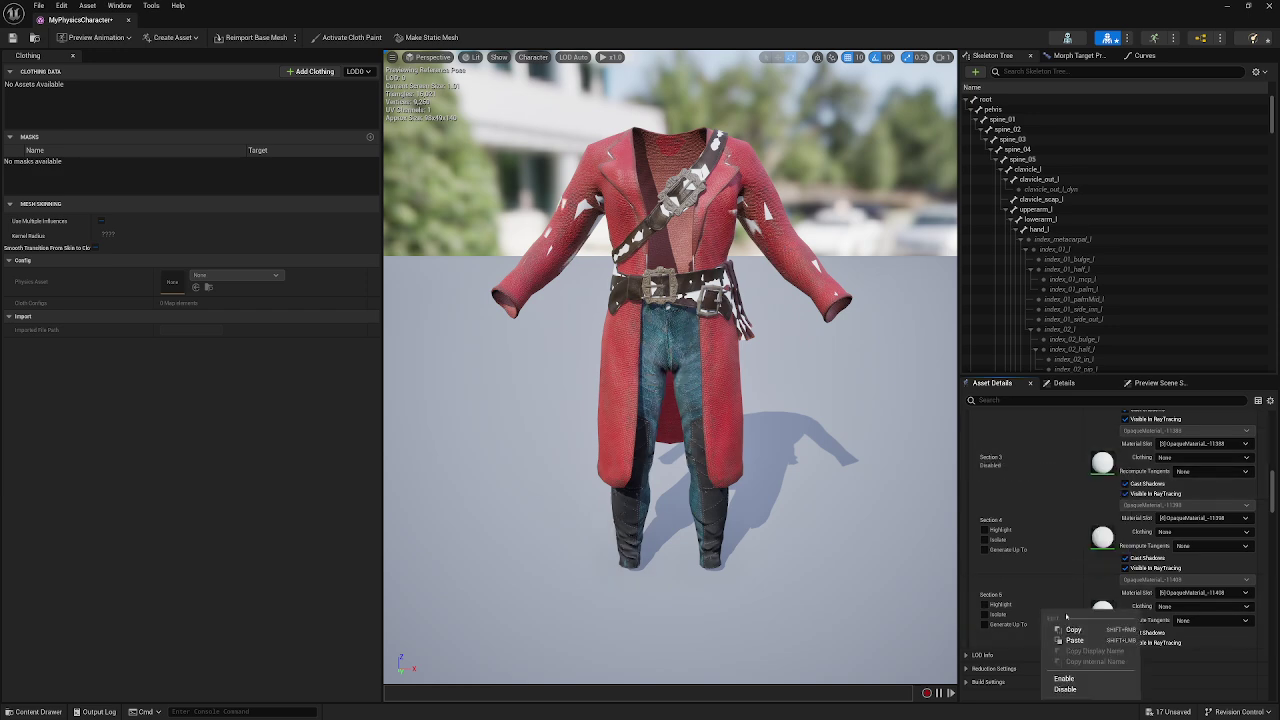
click(1066, 689)
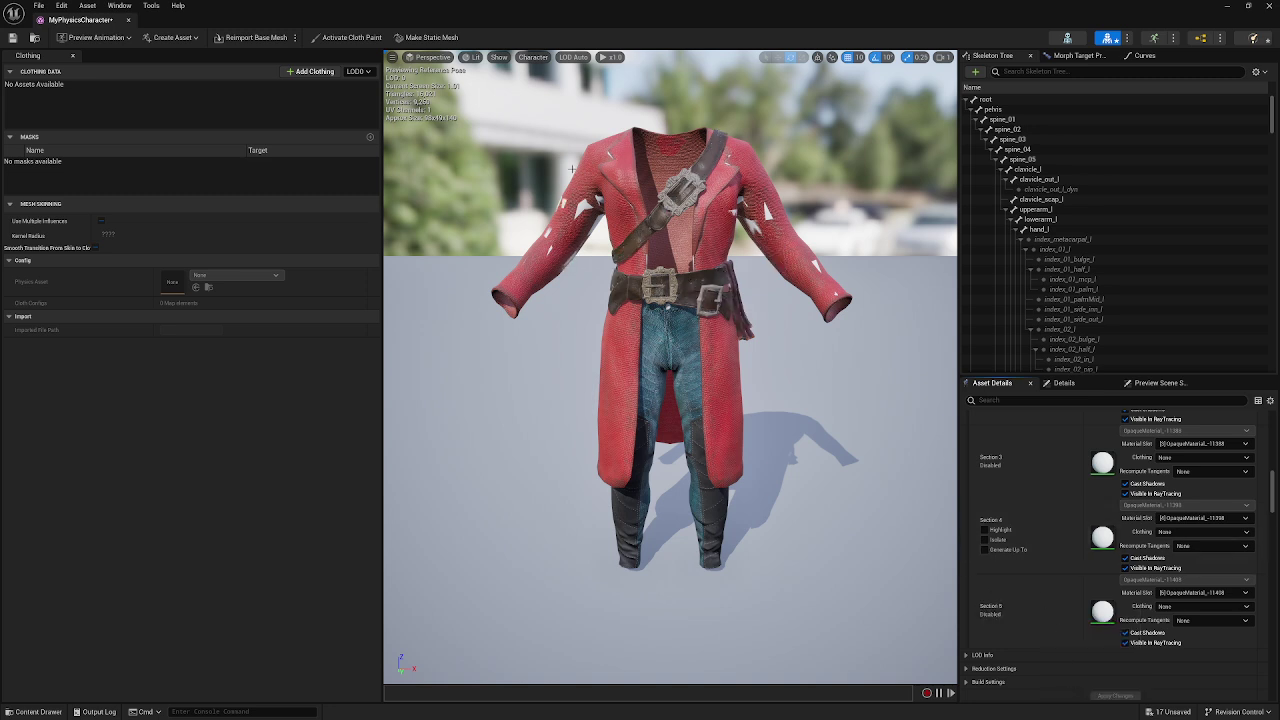
- Isolate section 4 and create clothing data from it, with Remove from Mesh enabled and m_med_nrw_body_Physics as the physics asset
click(985, 539)
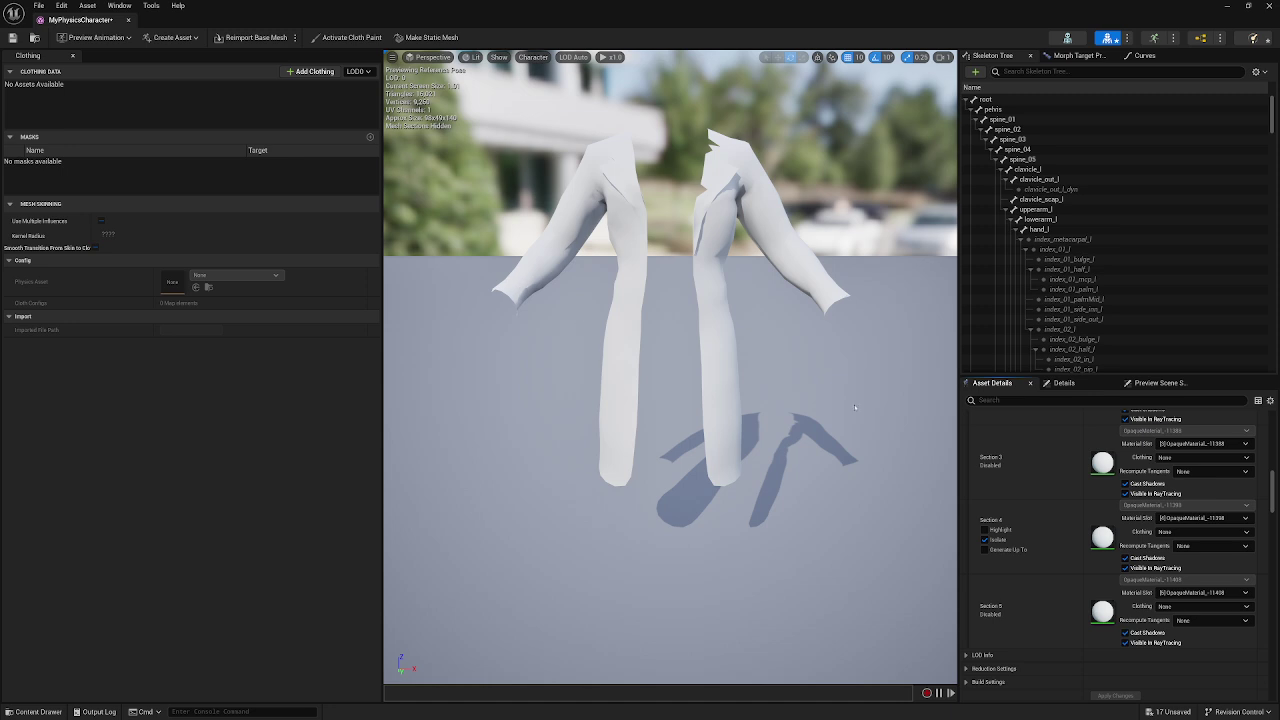
right_click(719, 205)
mouse_move(795, 272)
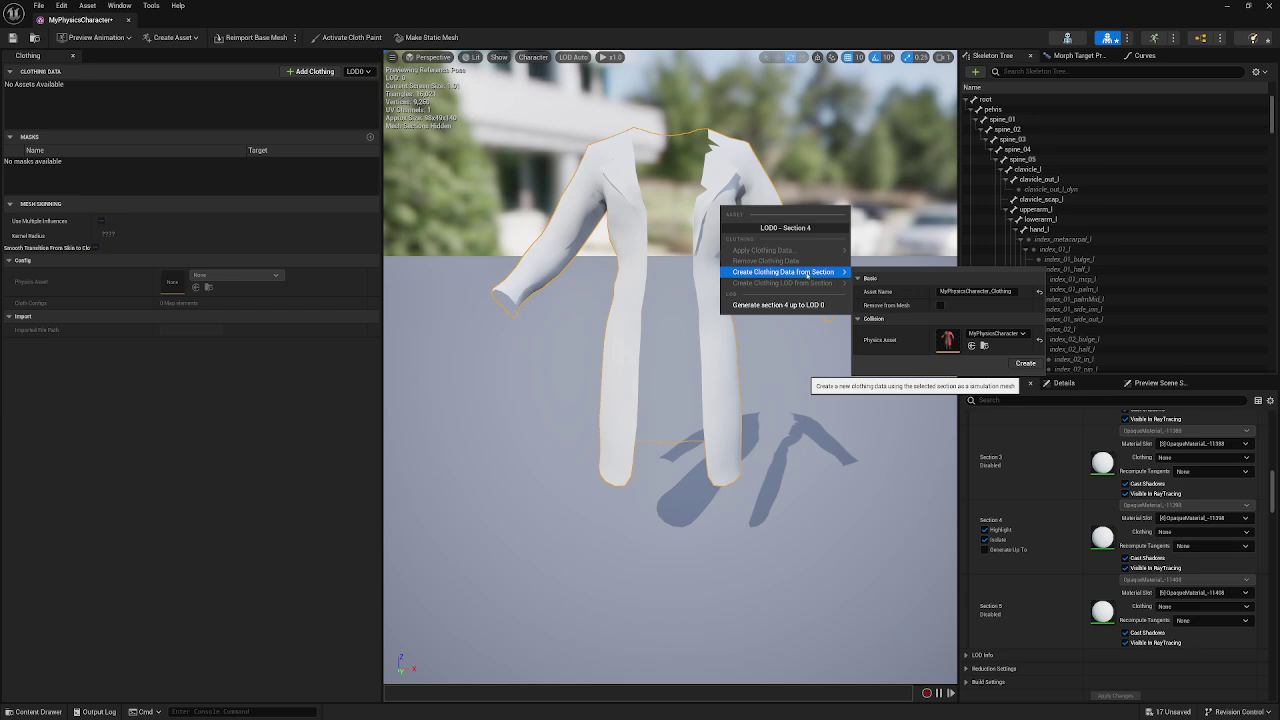
click(940, 305)
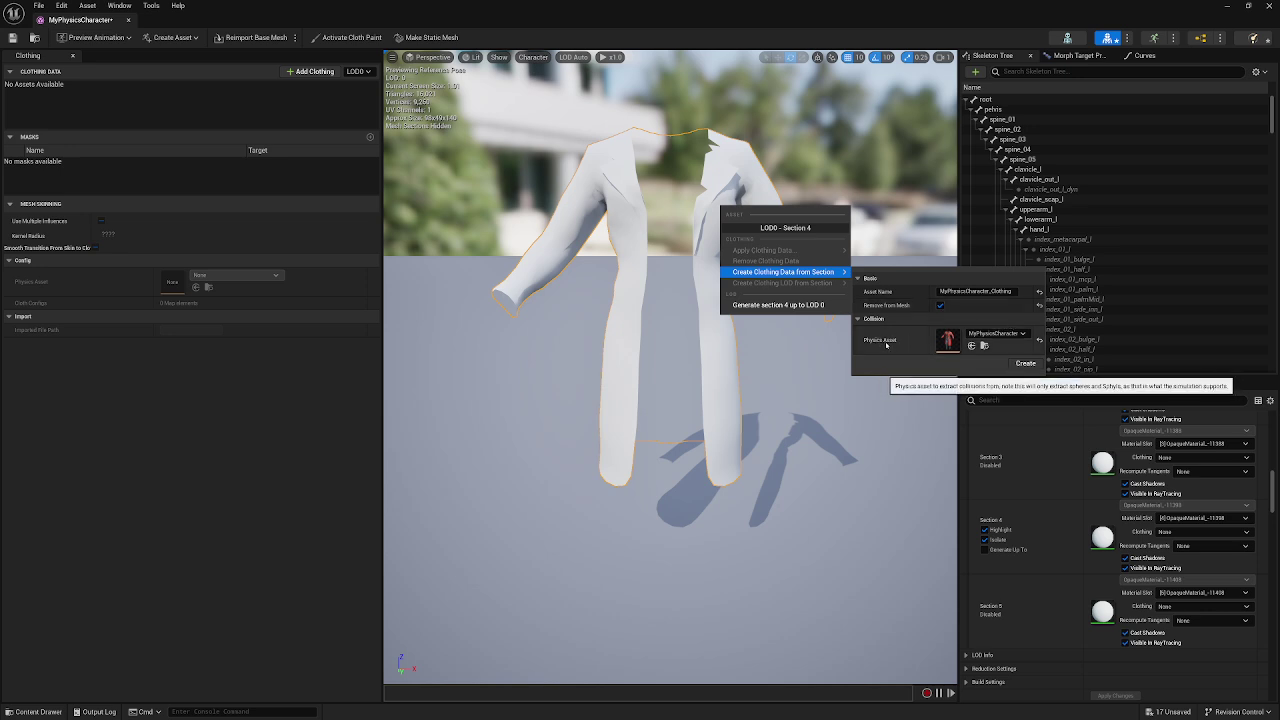
click(995, 334)
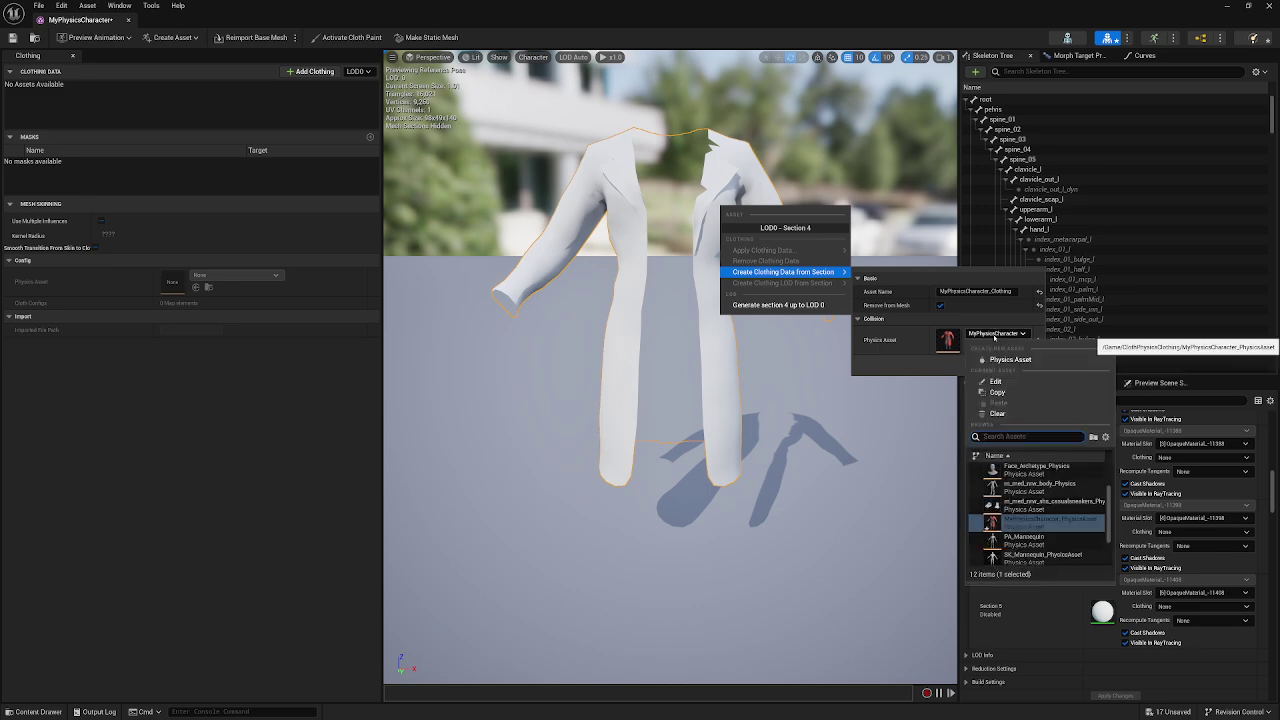
click(1024, 487)
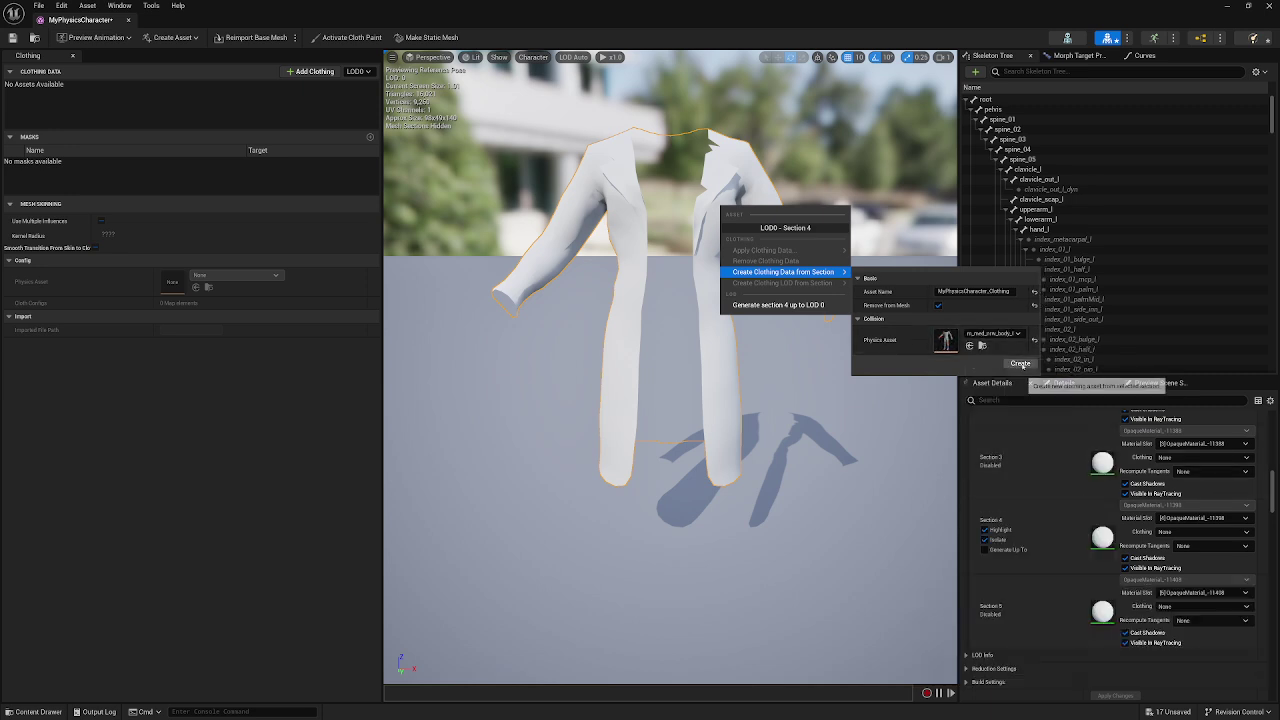
click(1020, 363)
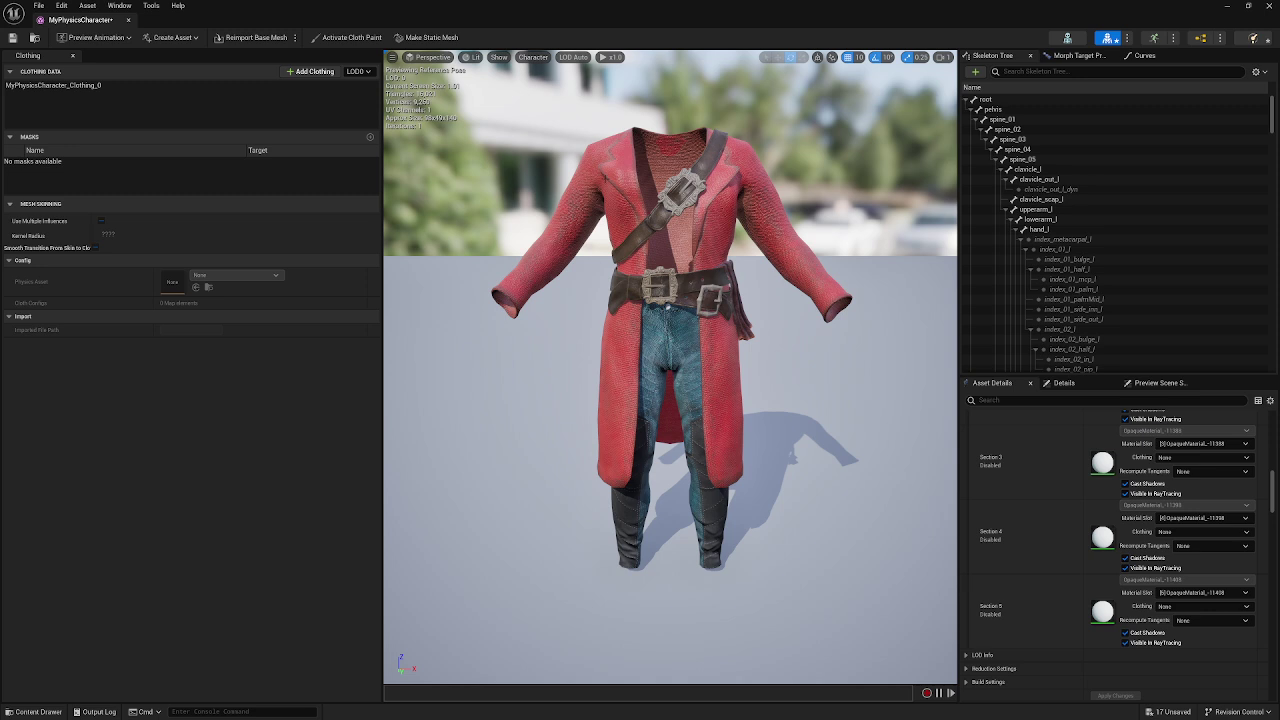
- Apply the MyPhysicsCharacter_Clothing_0 clothing data to the red coat, section 1 of LOD 0
right_click(590, 168)
key(Escape)
right_click(593, 156)
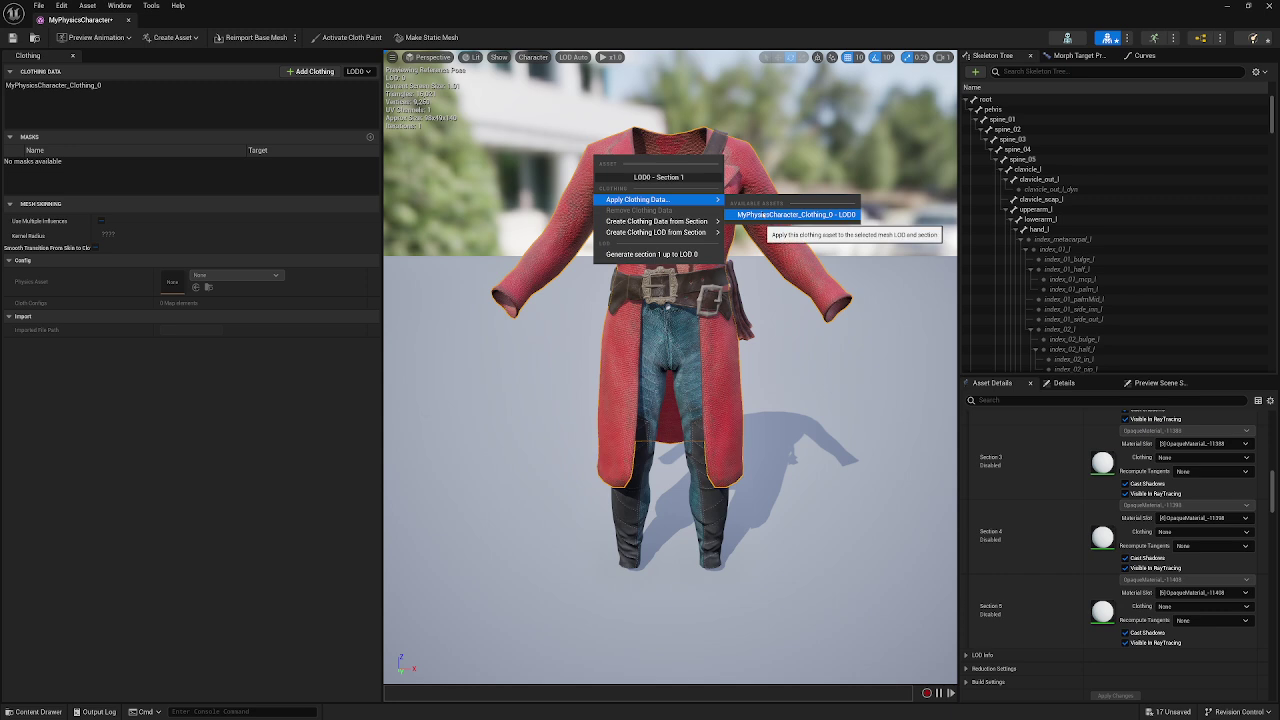
click(780, 215)
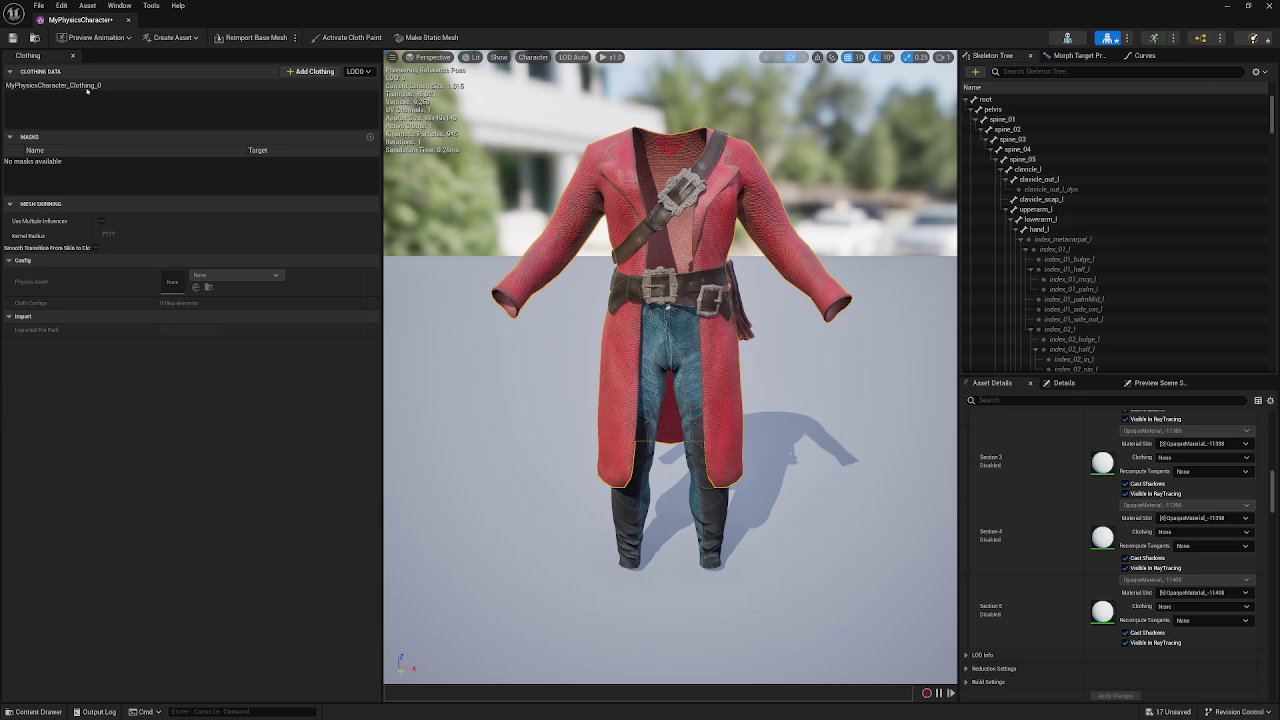
- Activate cloth paint for MyPhysicsCharacter_Clothing_0 and fill its Max Distance mask by copying the Red vertex color channel
click(87, 86)
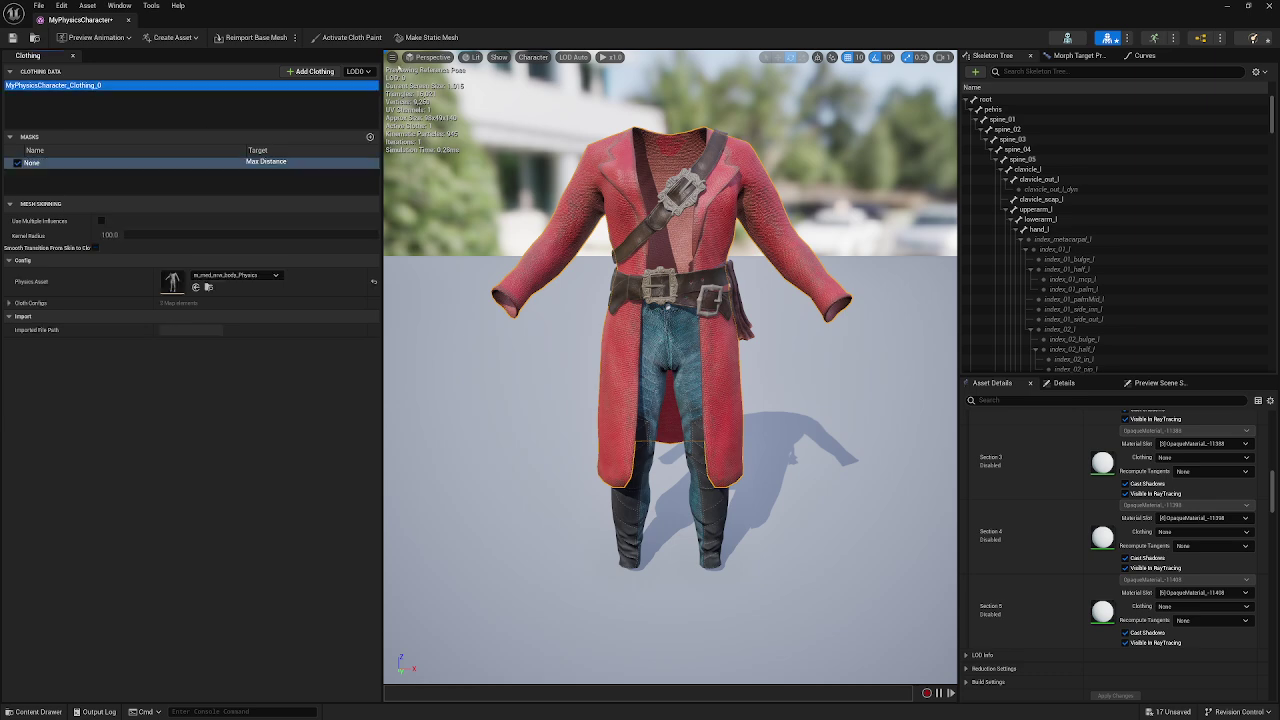
click(350, 37)
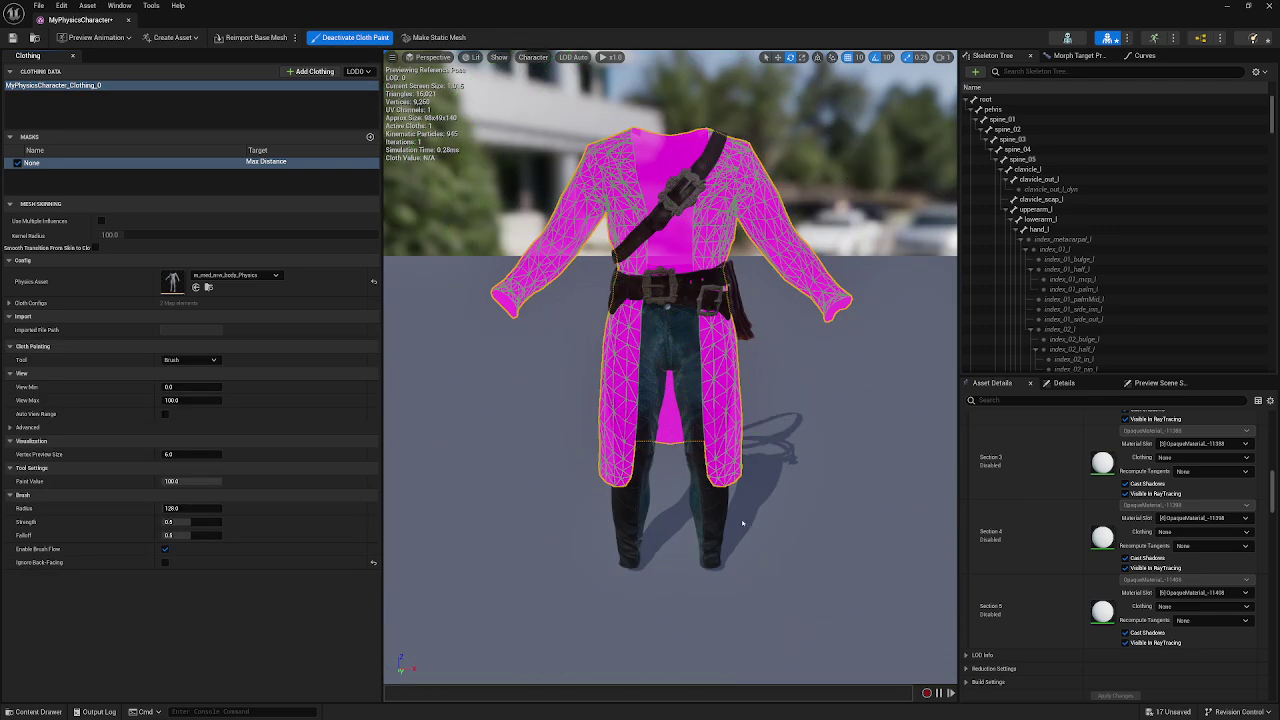
right_click(148, 165)
mouse_move(207, 208)
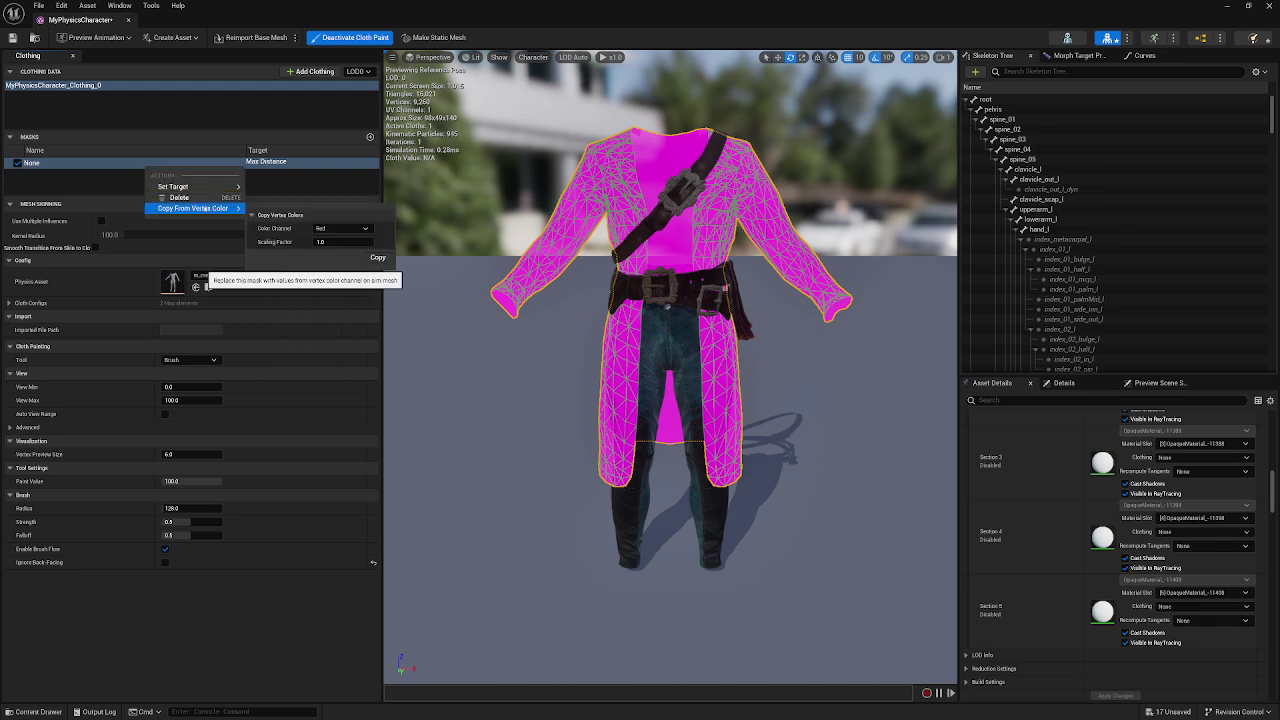
click(340, 243)
click(378, 258)
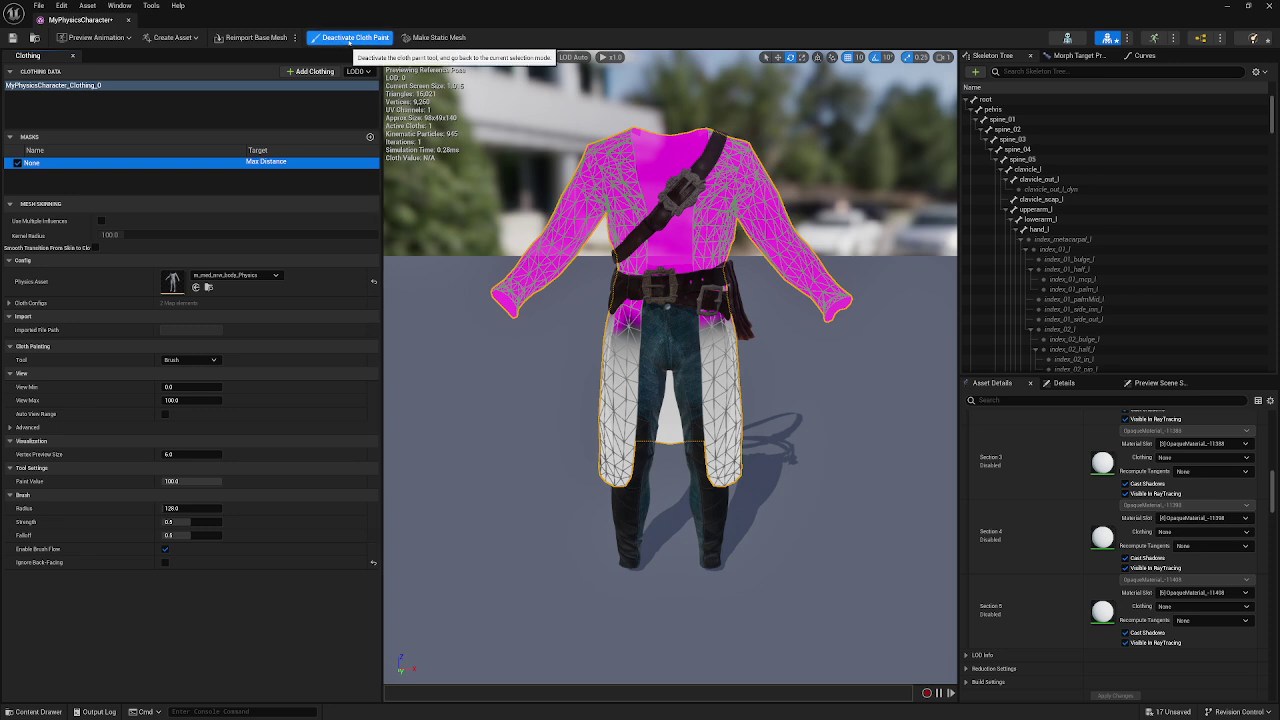
- Deactivate cloth paint, save the MyPhysicsCharacter skeletal mesh and close its editor
click(352, 37)
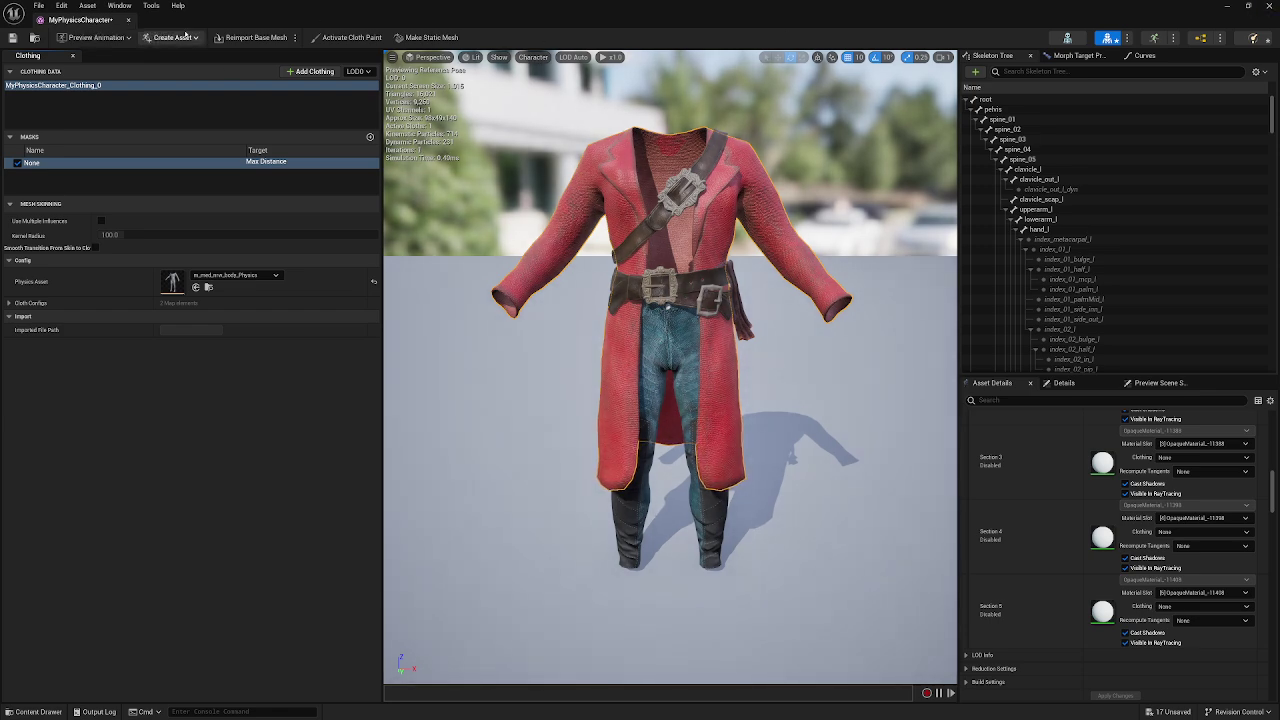
click(12, 37)
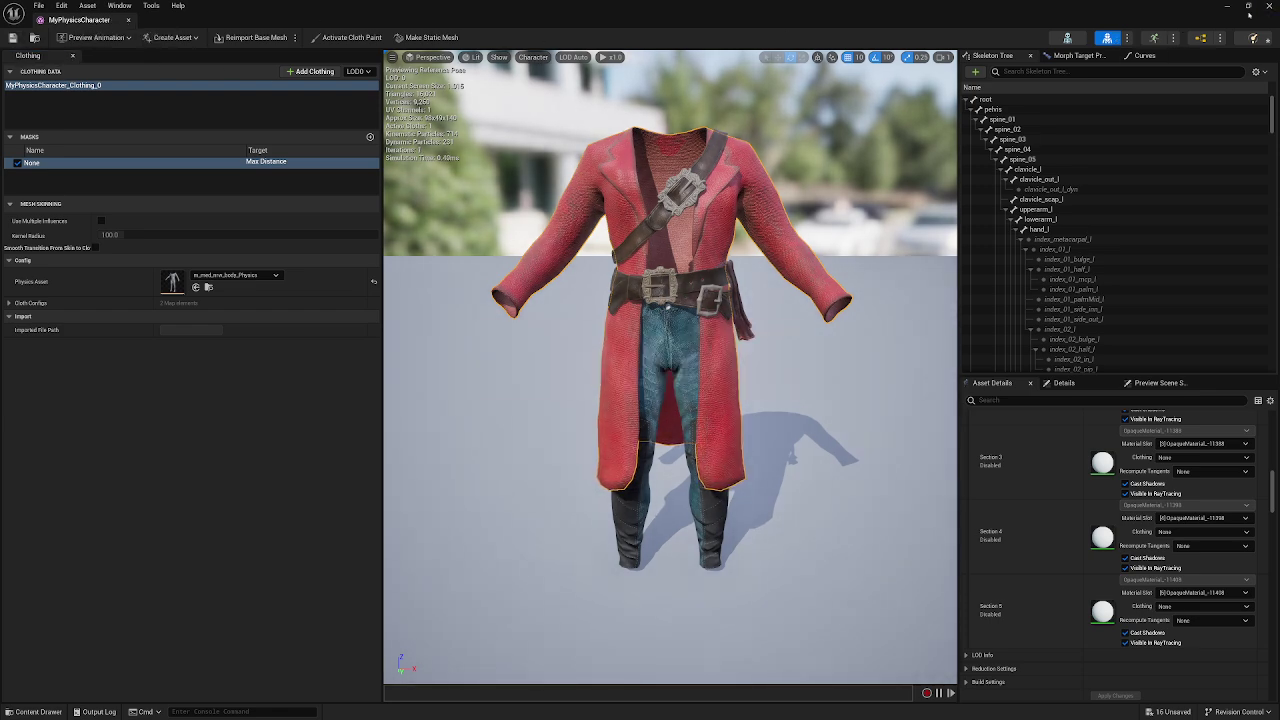
click(1270, 7)
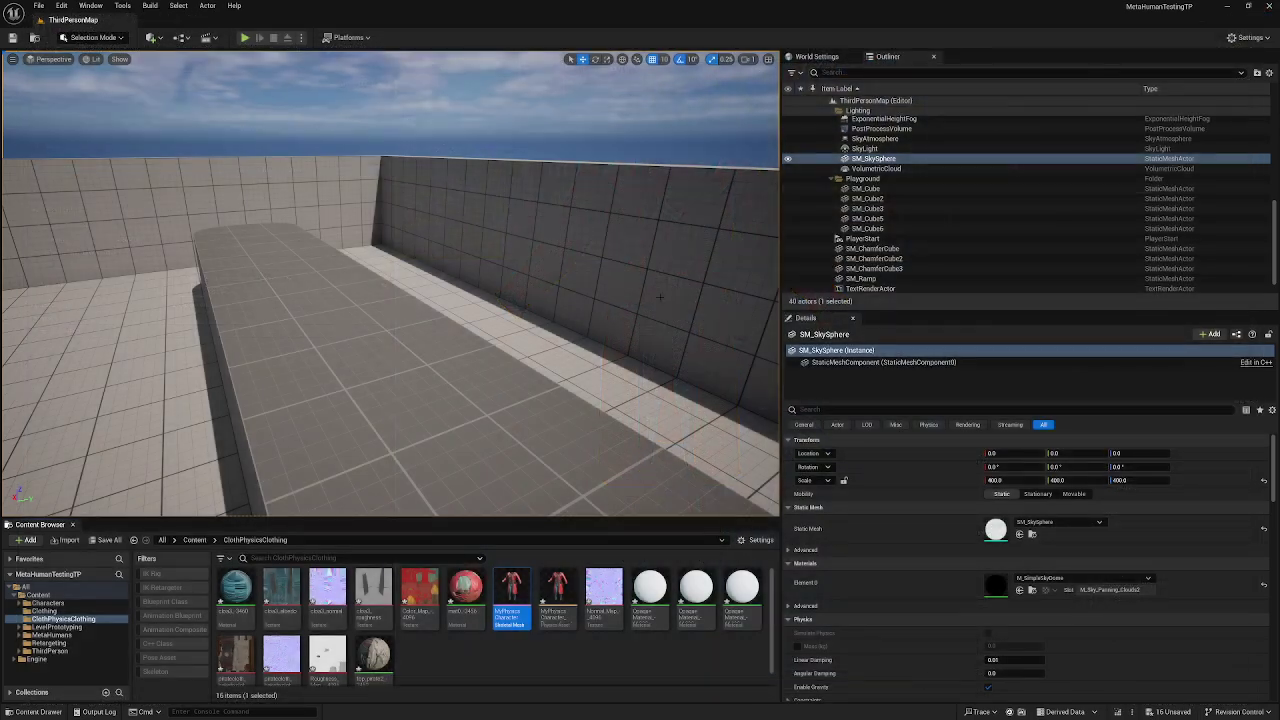
- Open the BP_EttoreWithClothes blueprint from the Content folder and show its 3D viewport
right_drag(594, 271, 594, 271)
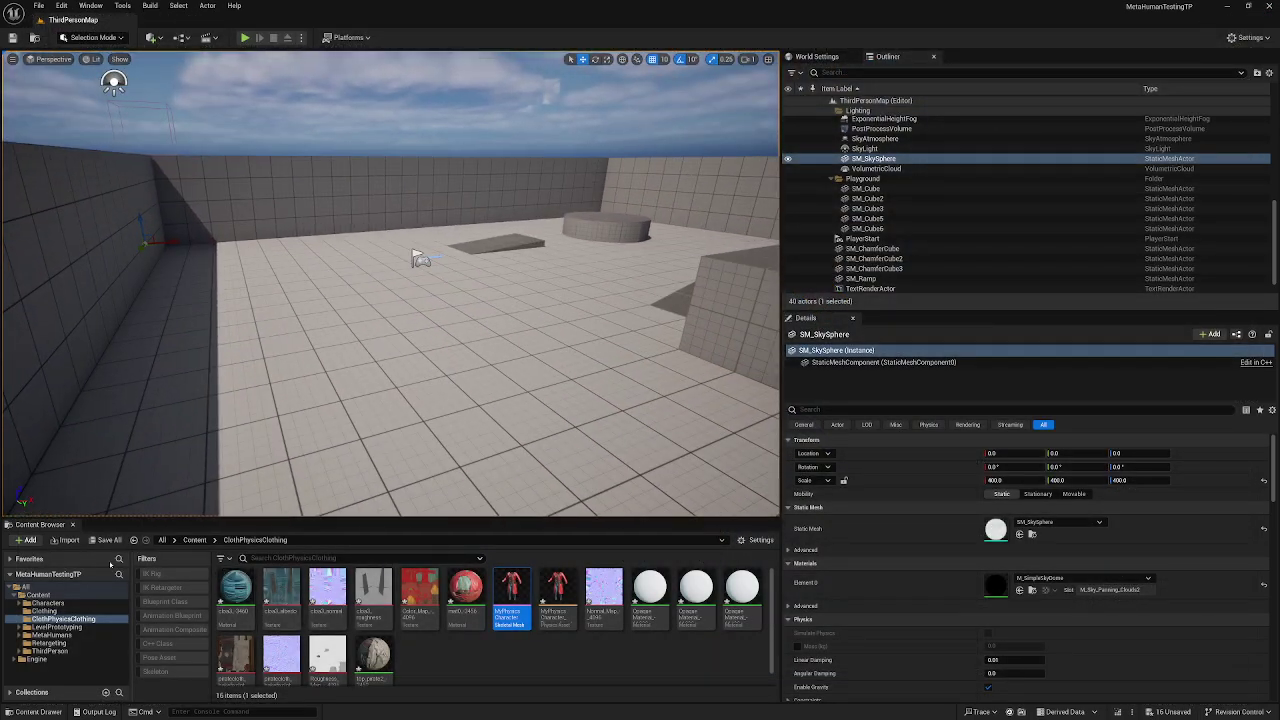
click(55, 596)
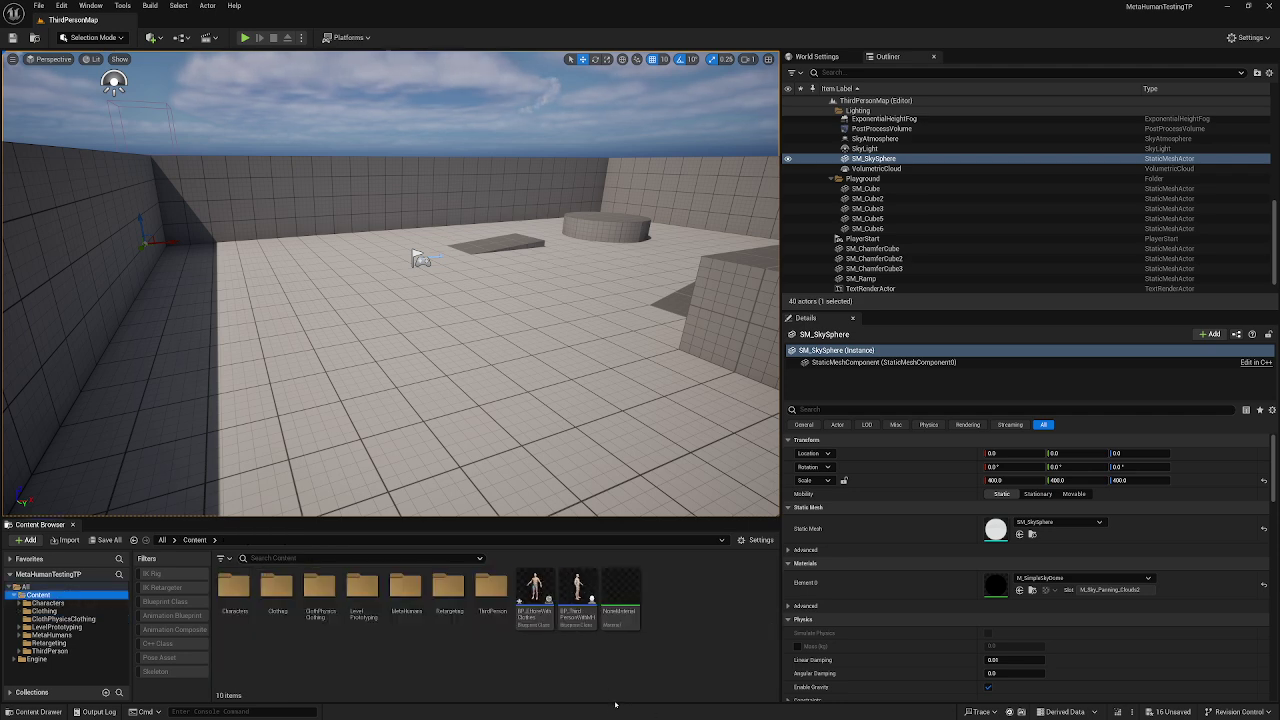
double_click(535, 600)
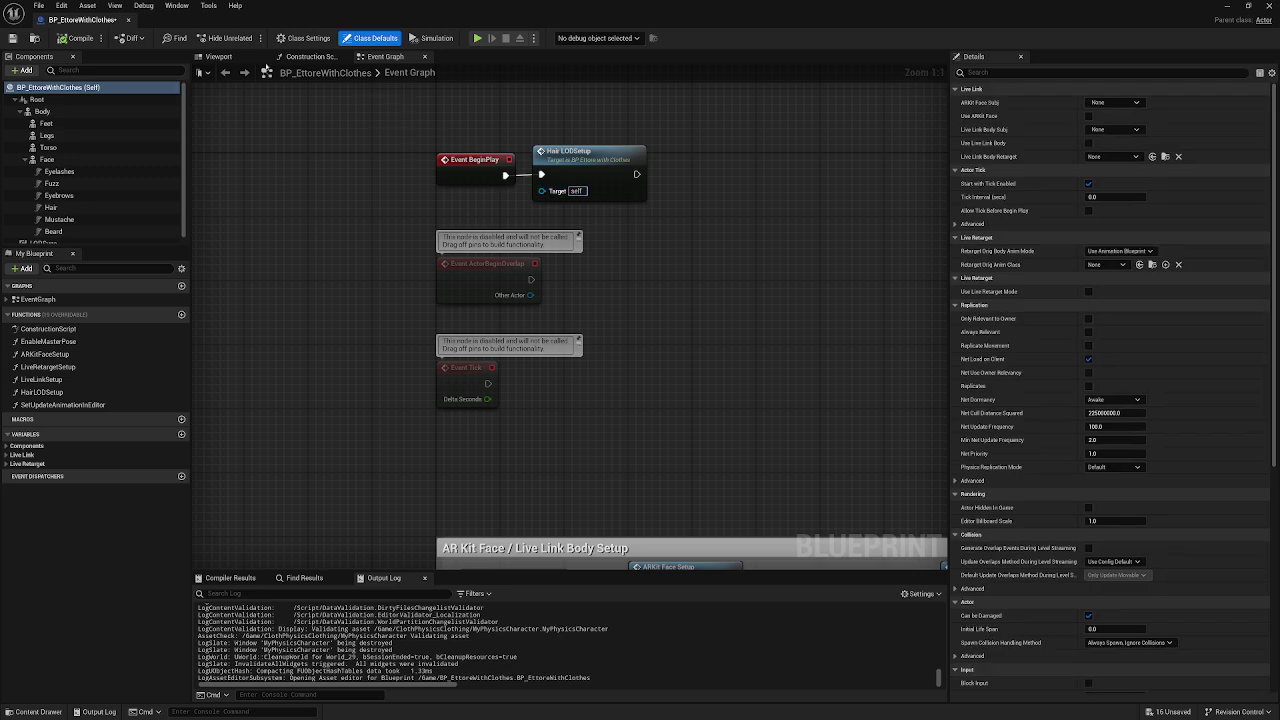
click(218, 56)
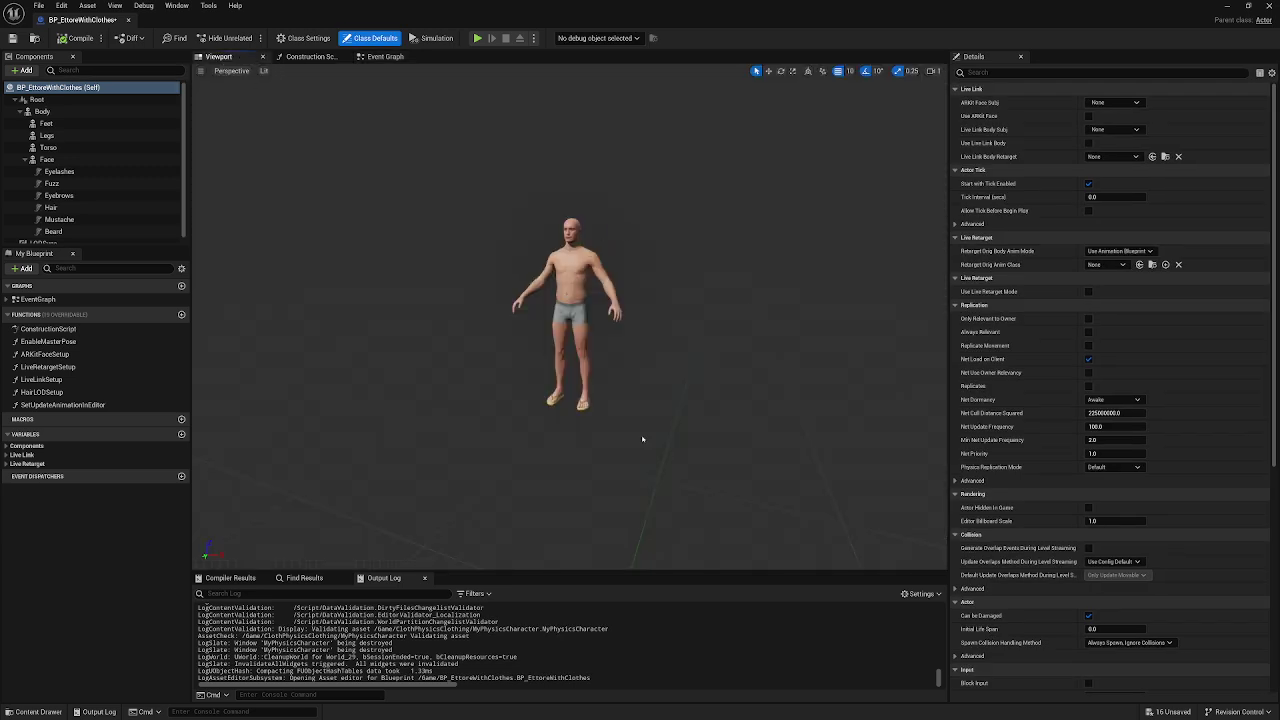
- Add a Skeletal Mesh component named Clothes to the blueprint
click(22, 70)
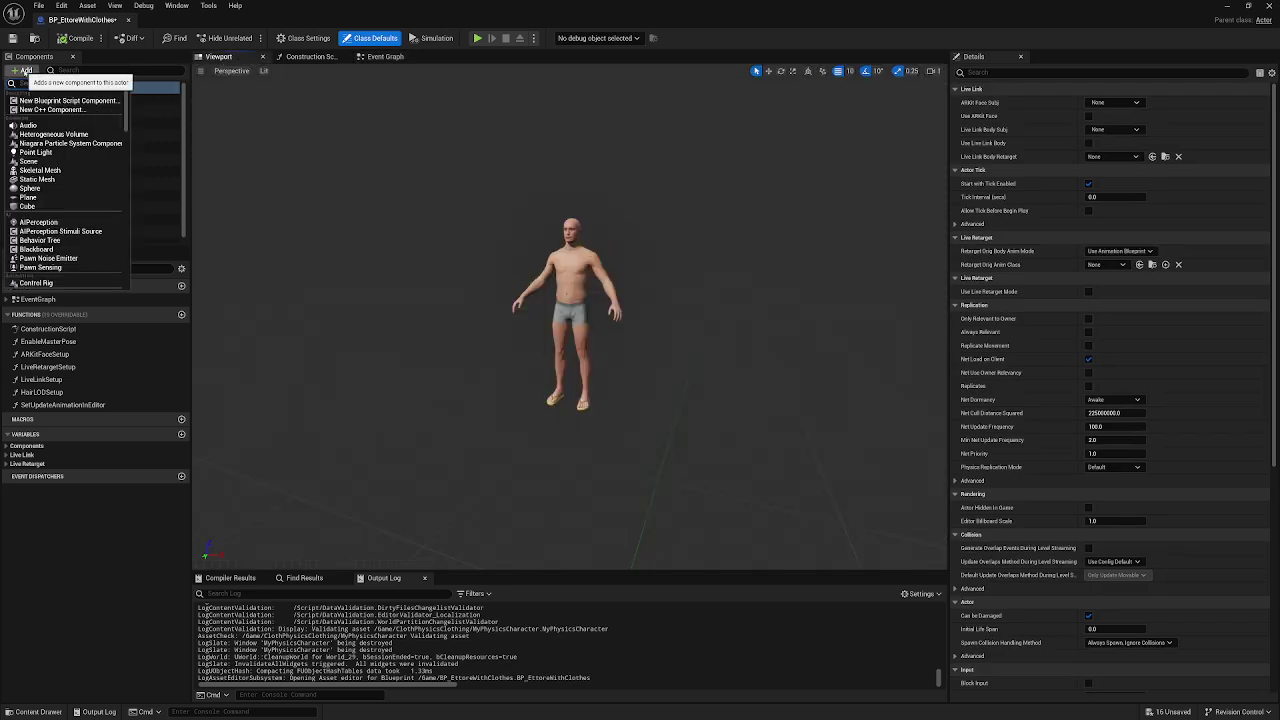
text(skelet)
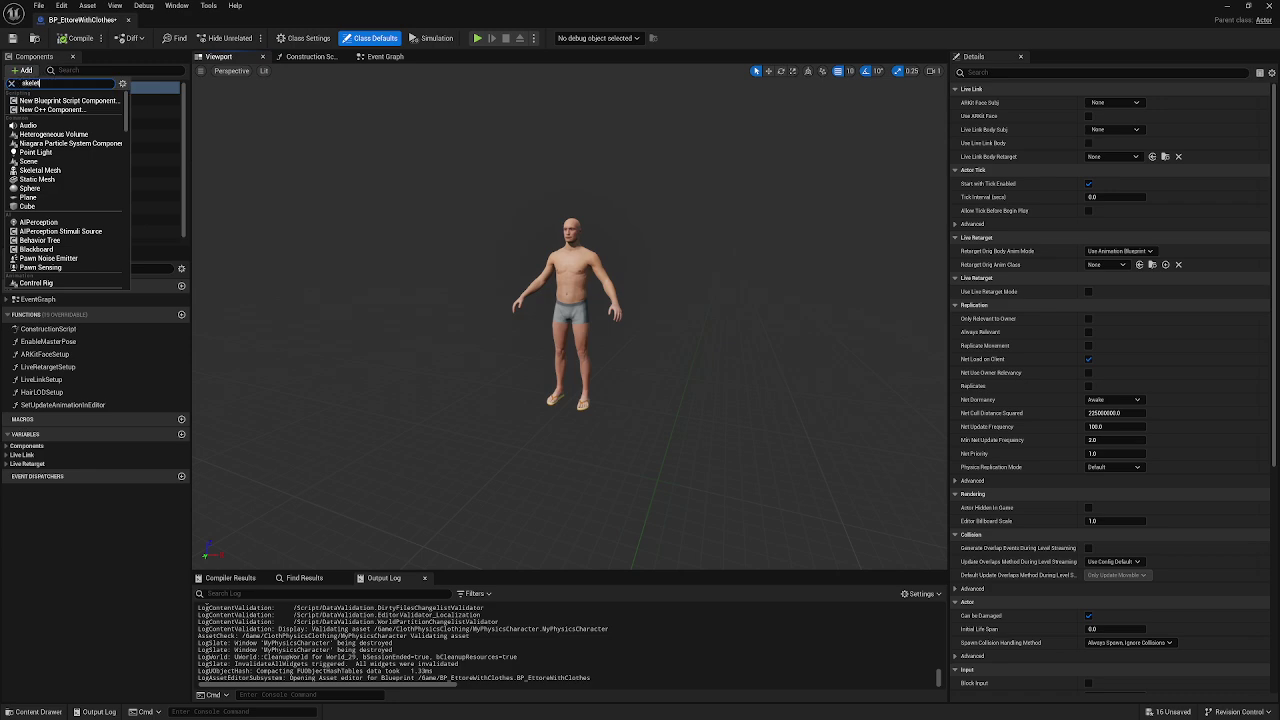
text(al)
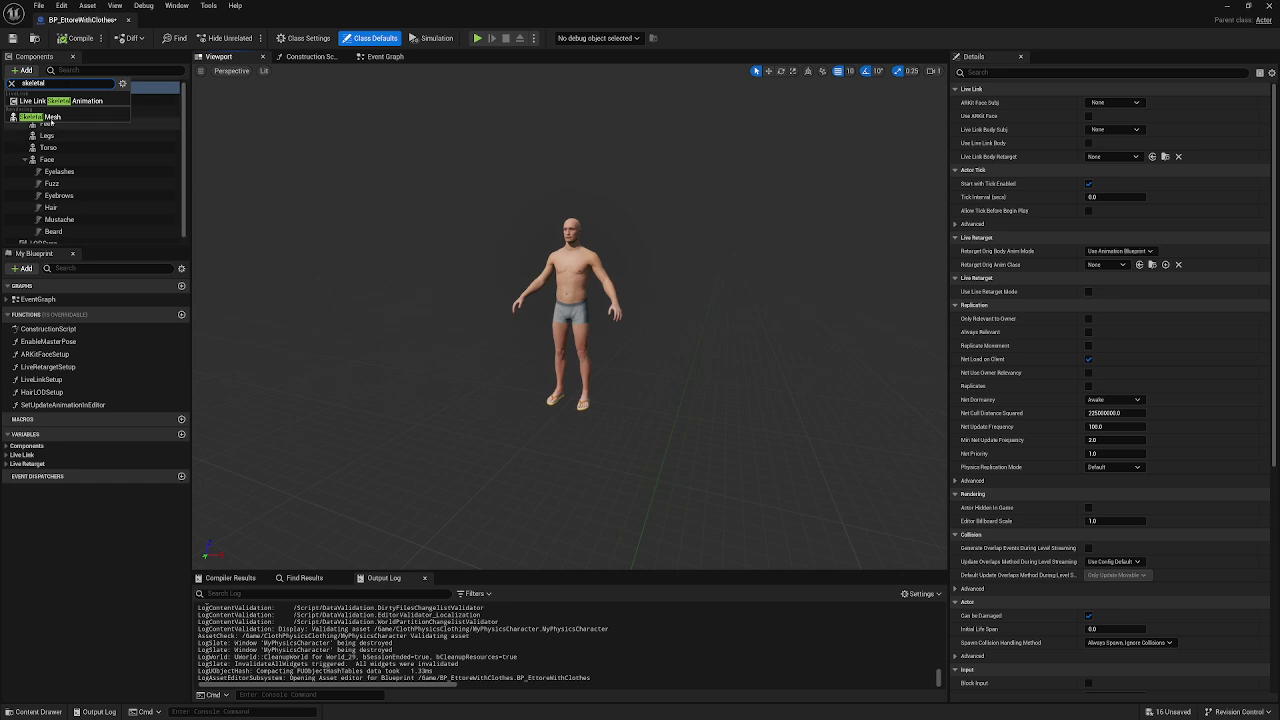
click(40, 117)
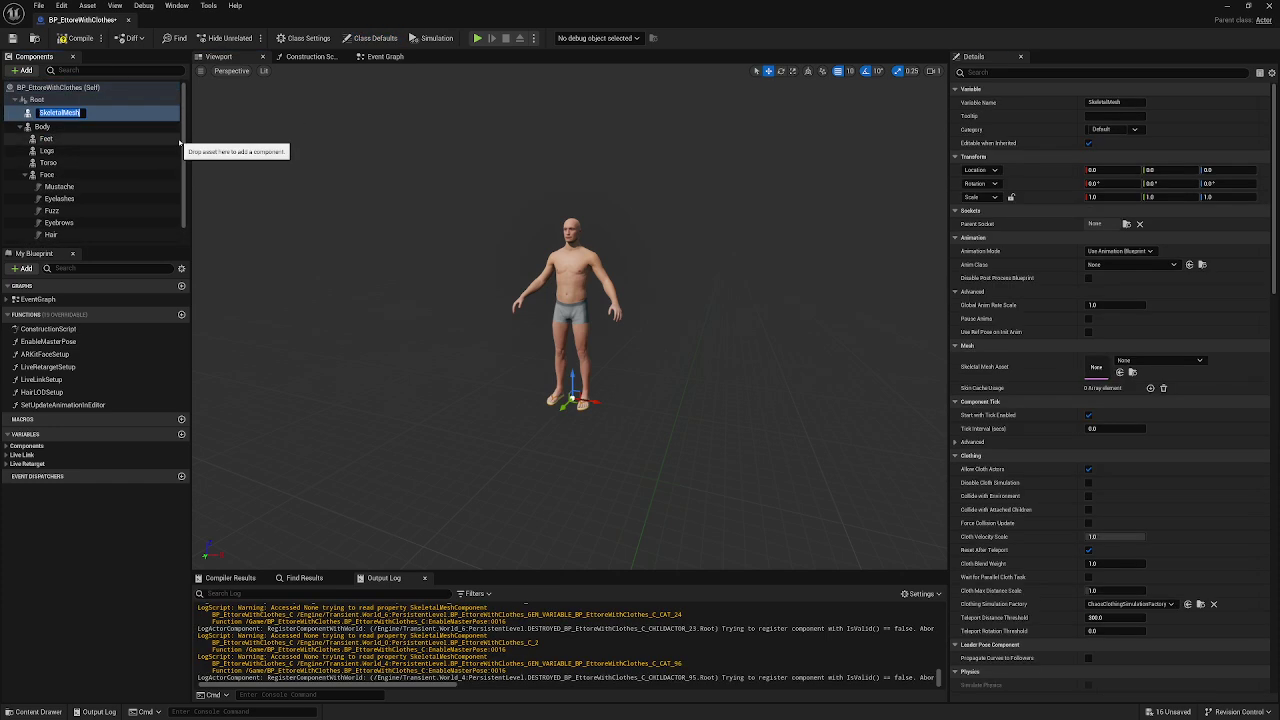
text(Clothes)
key(Return)
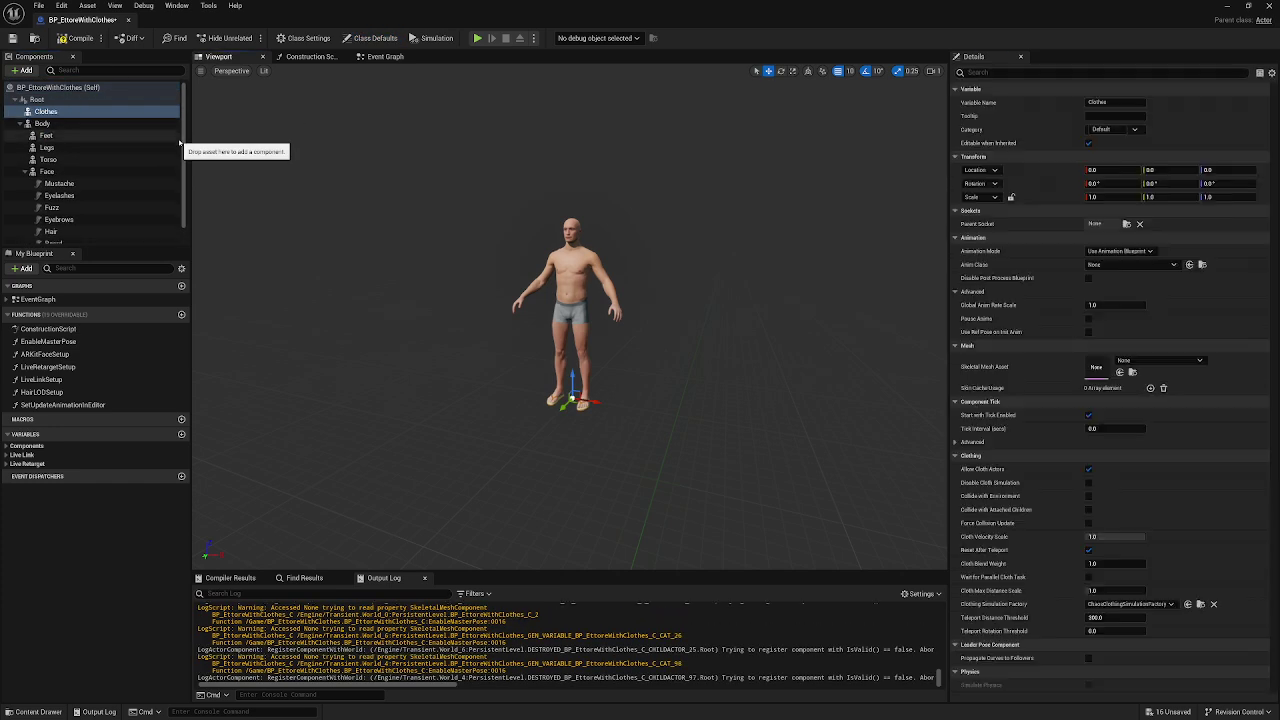
click(1160, 361)
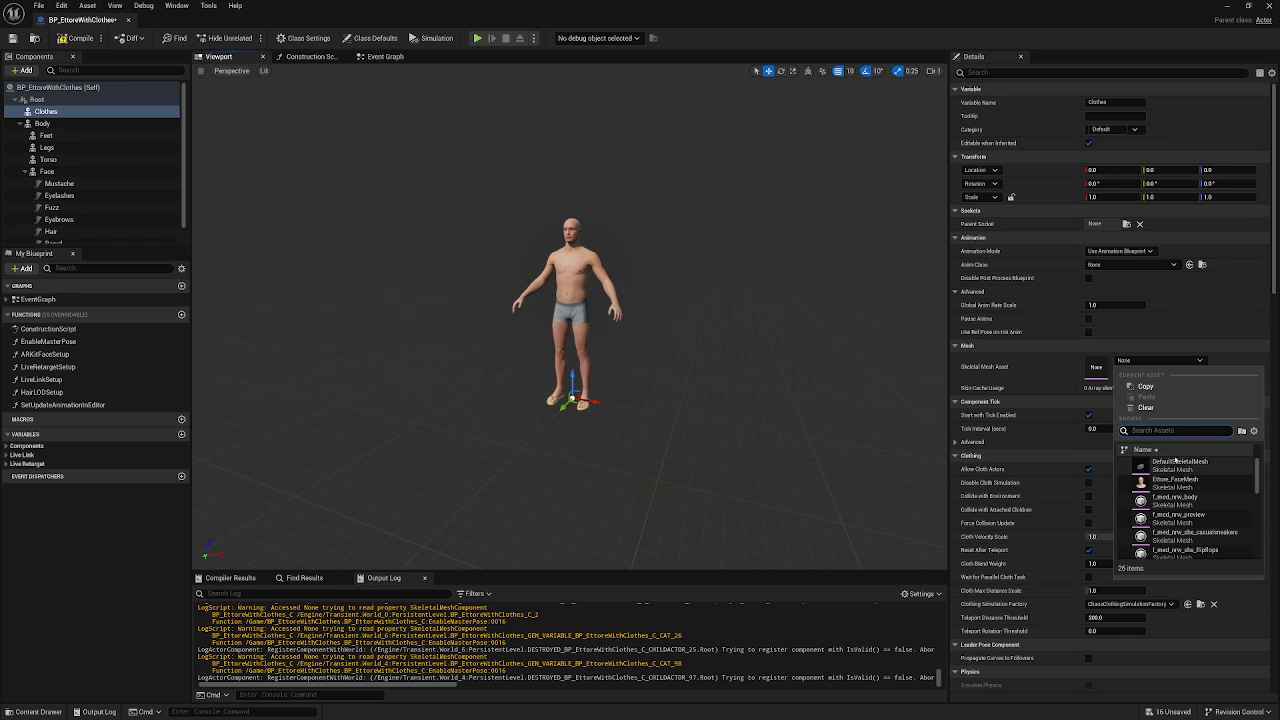
text(clothes)
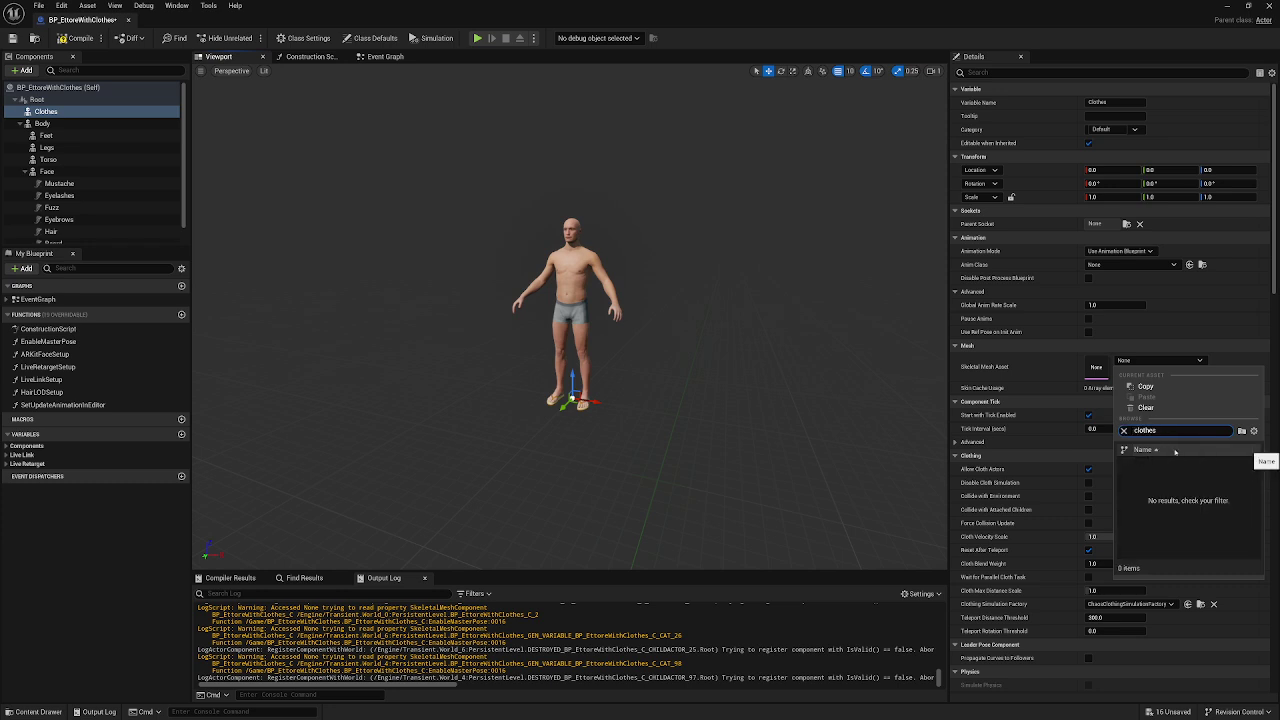
click(1124, 430)
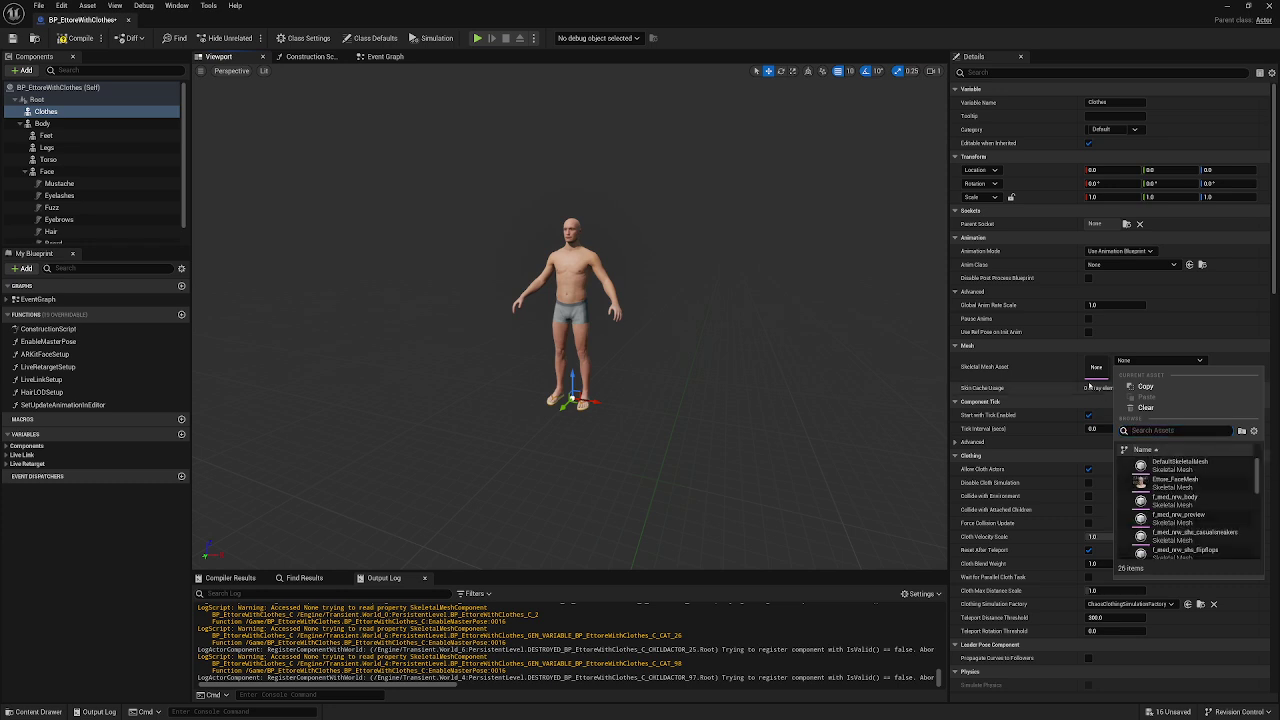
click(1086, 383)
click(1166, 362)
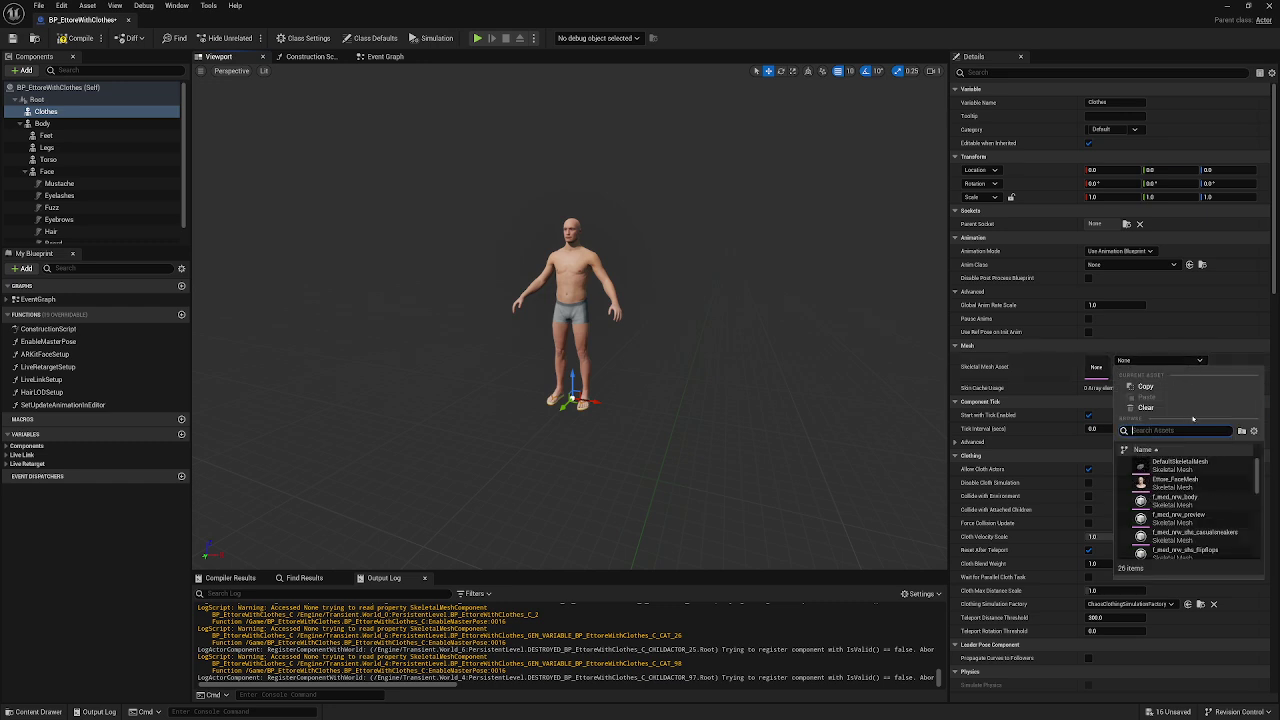
text(clothes)
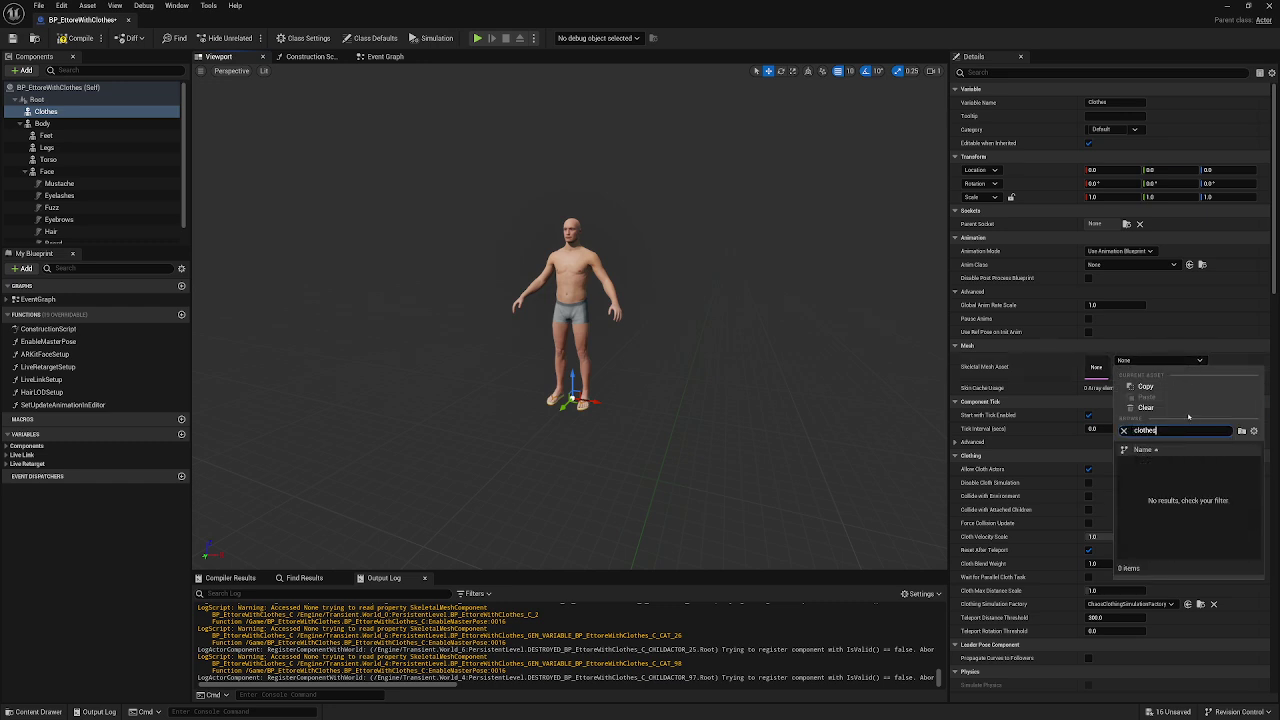
click(1124, 430)
- Assign MyPhysicsCharacter from the ClothPhysicsClothing folder as the Clothes component's skeletal mesh, then compile and close the blueprint
drag(706, 14, 269, 94)
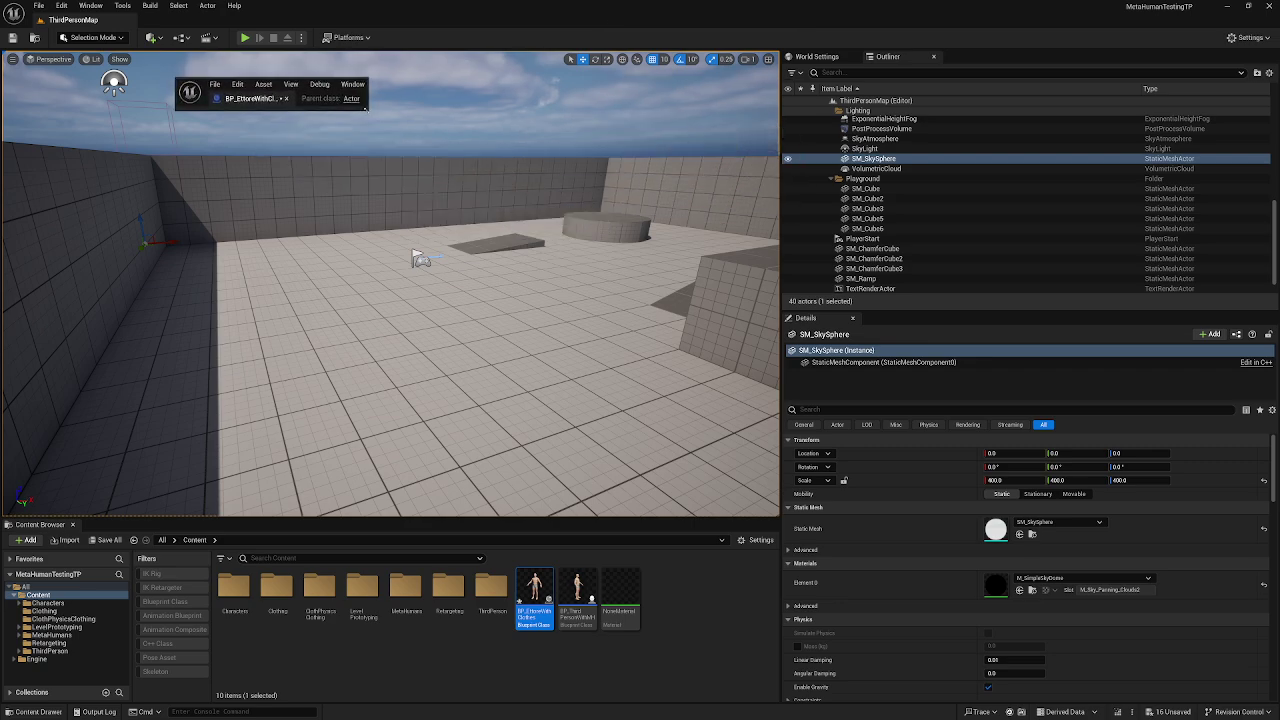
drag(366, 108, 930, 484)
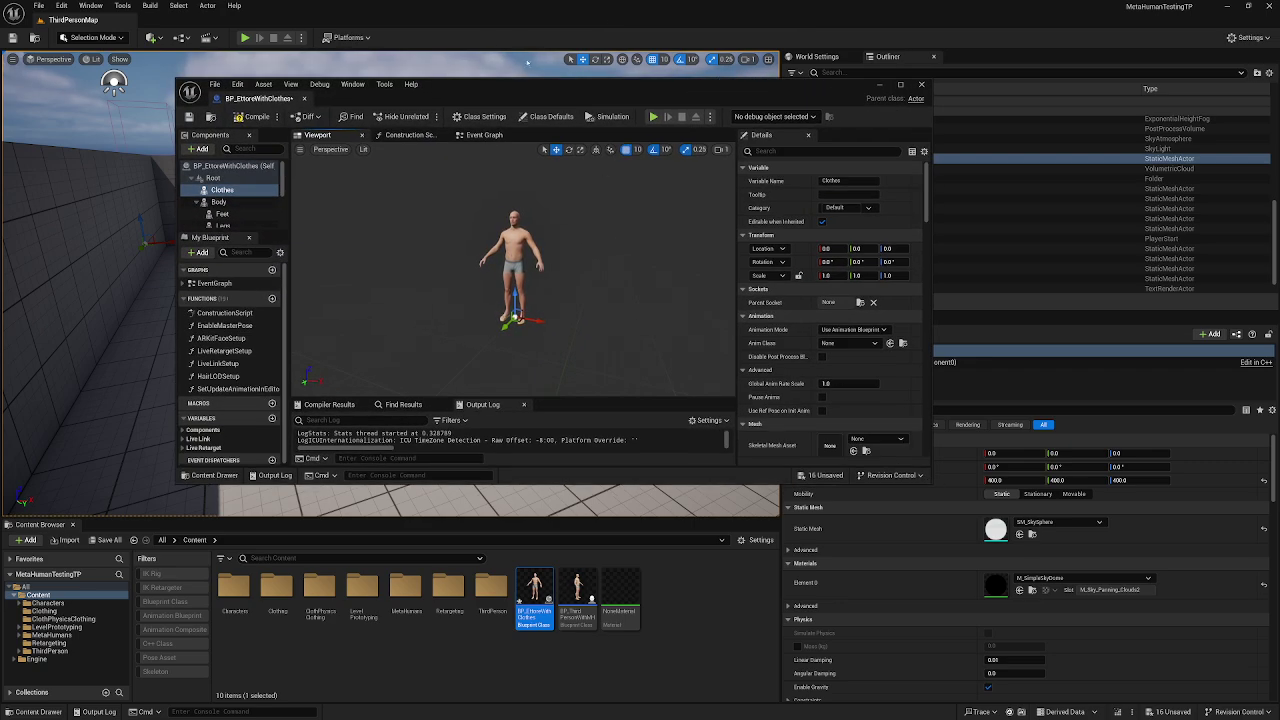
drag(463, 104, 0, 118)
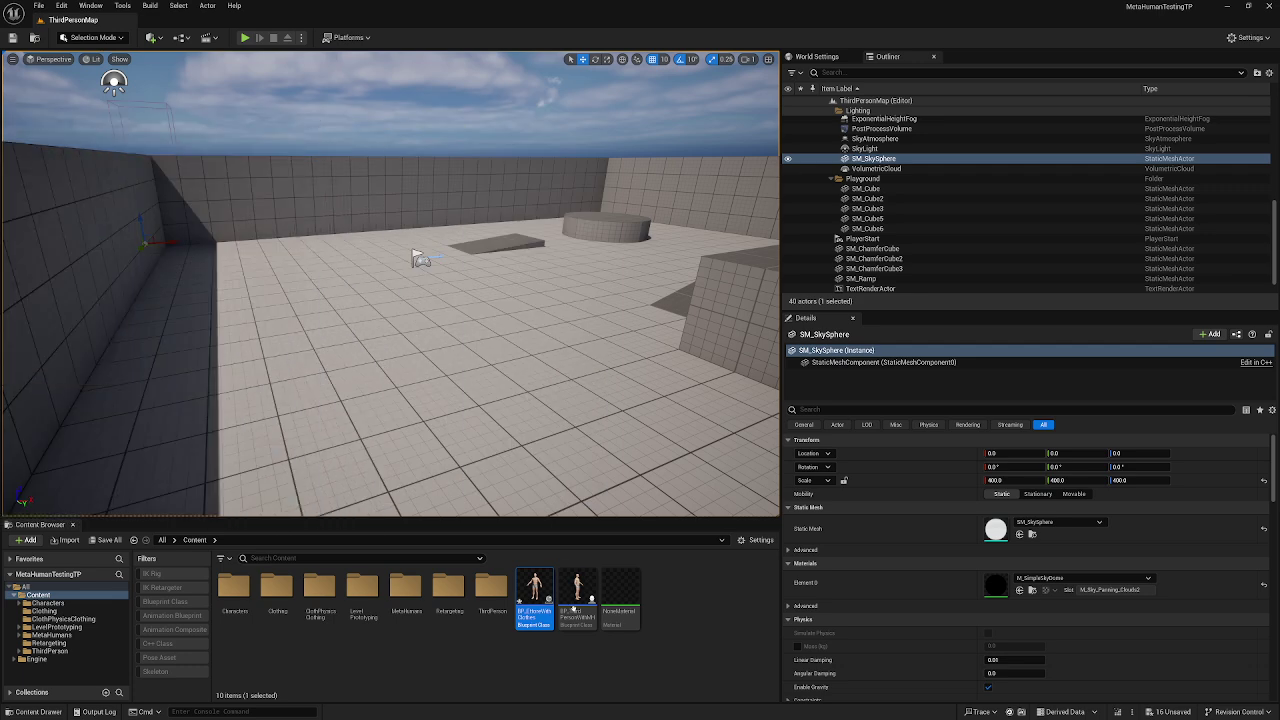
click(322, 586)
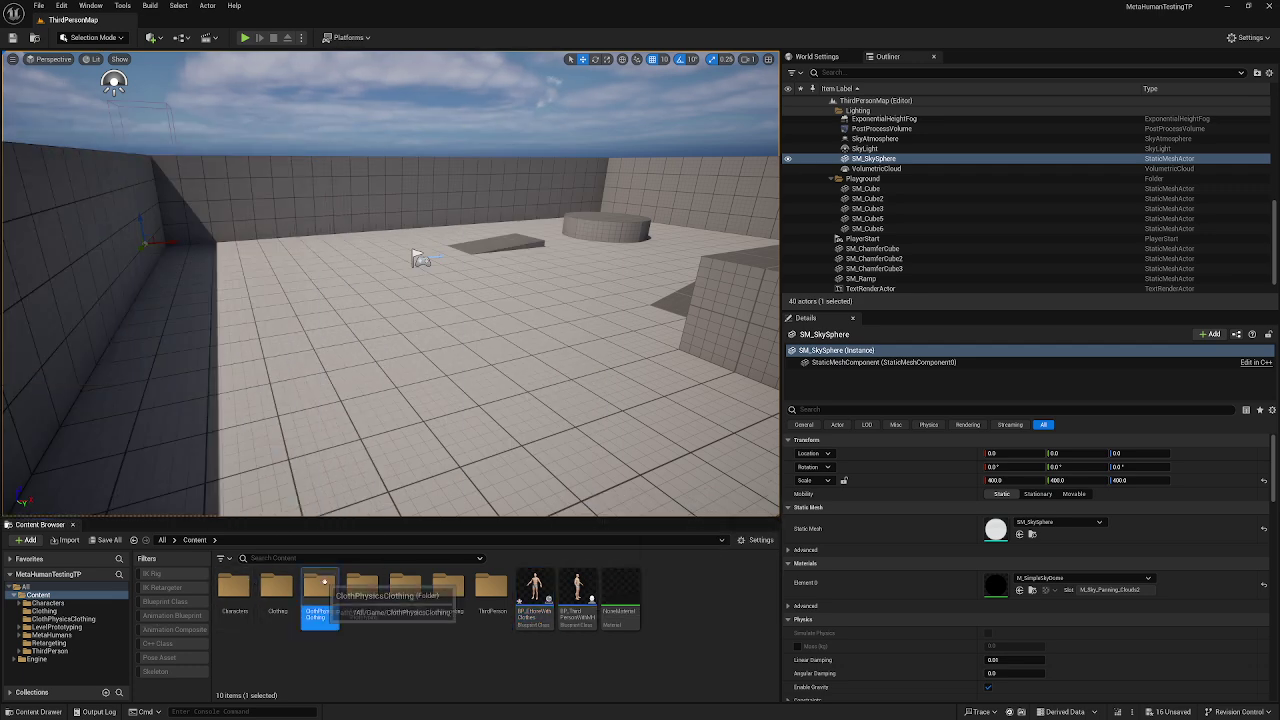
double_click(322, 586)
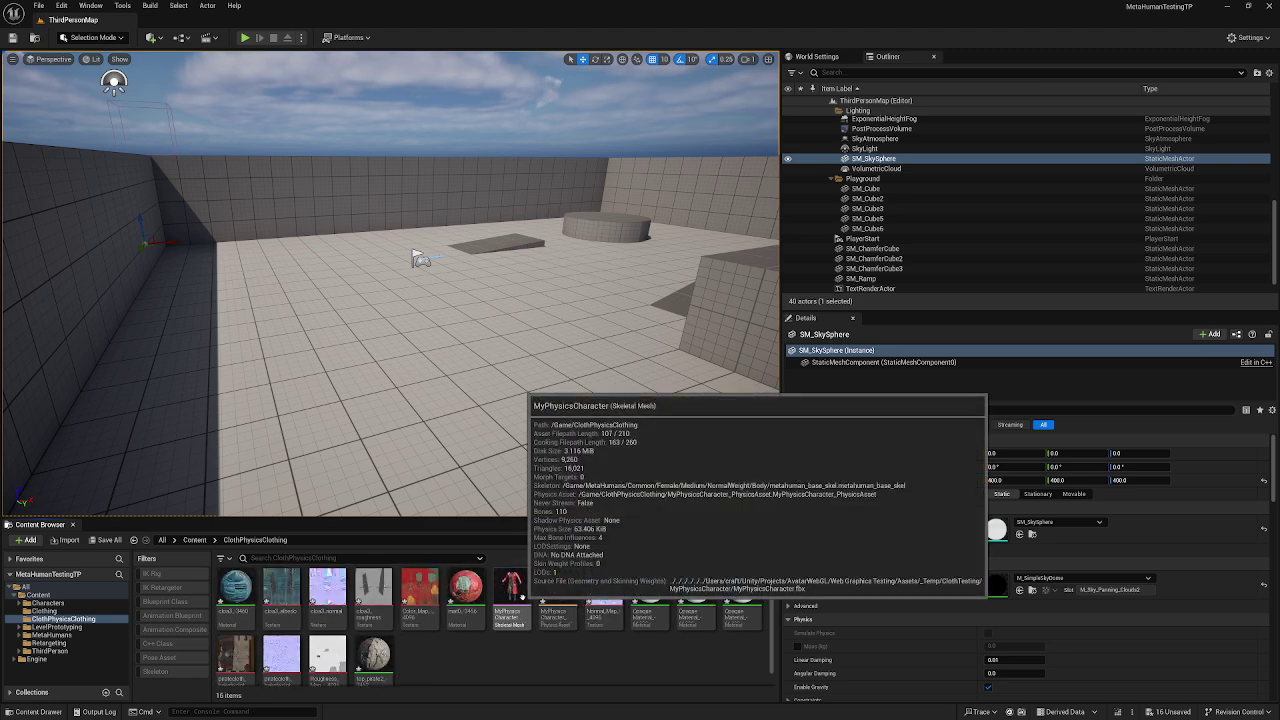
click(511, 594)
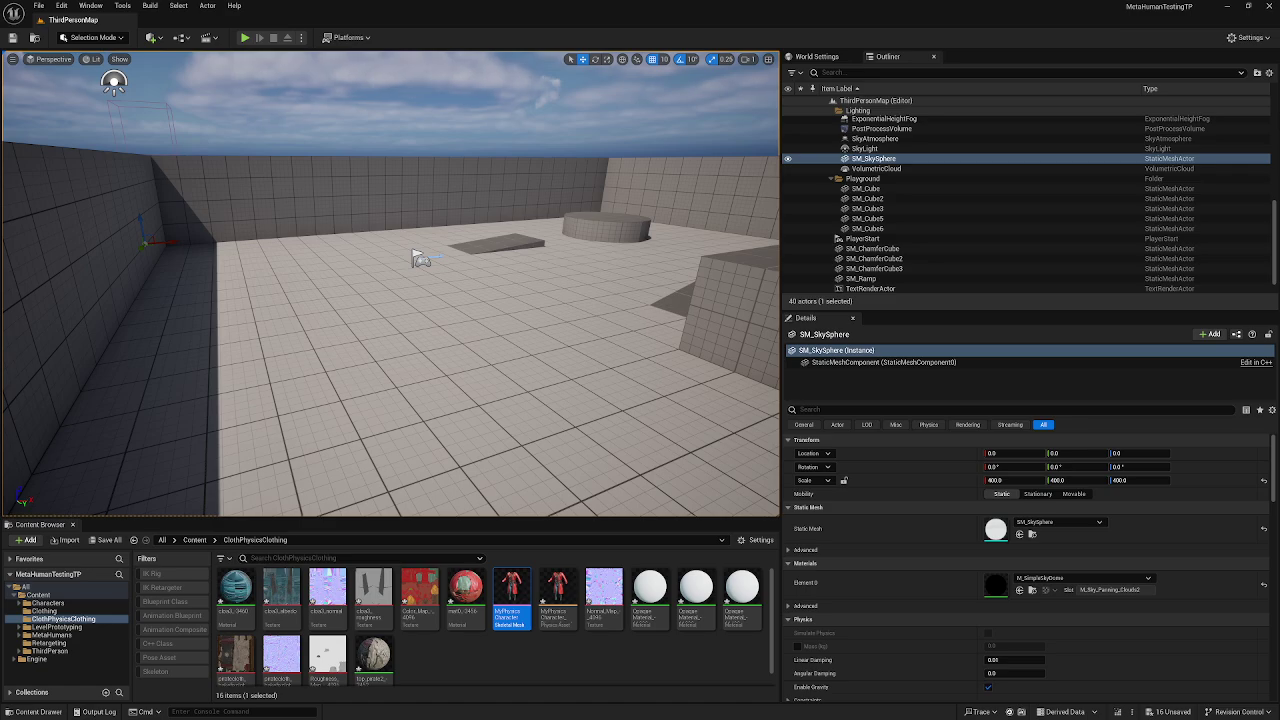
drag(0, 120, 678, 0)
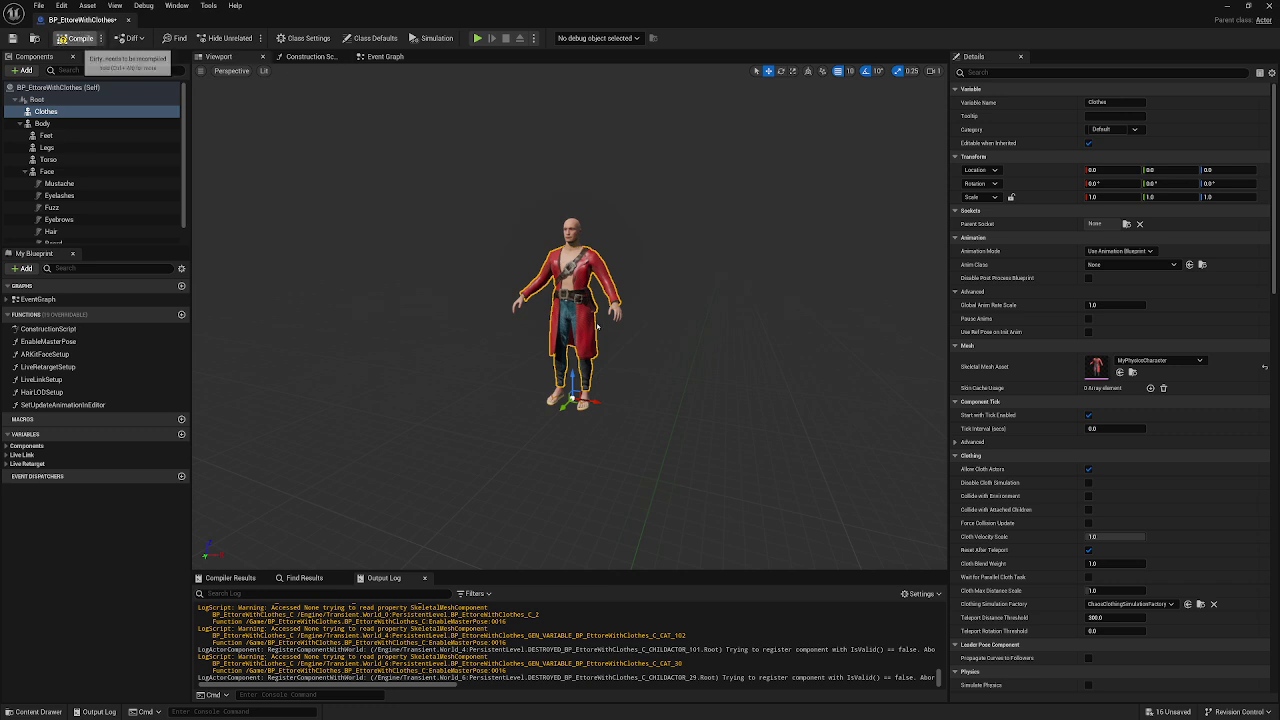
click(76, 38)
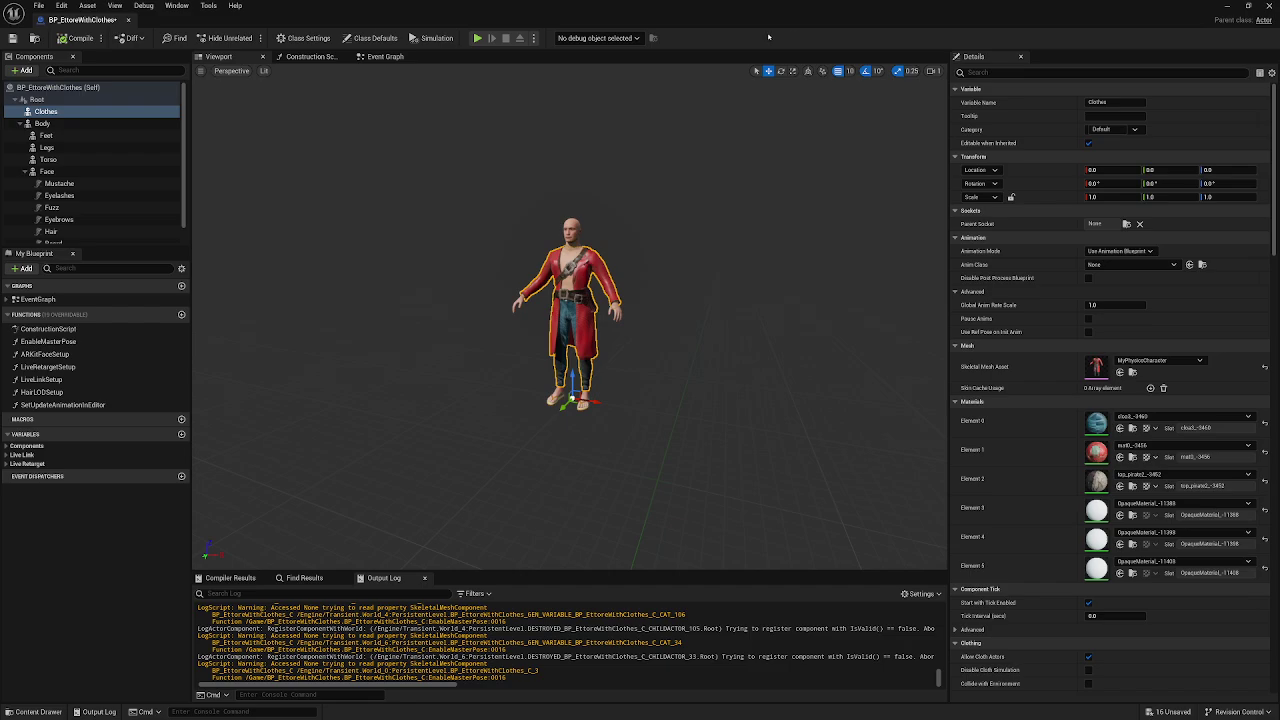
click(1265, 6)
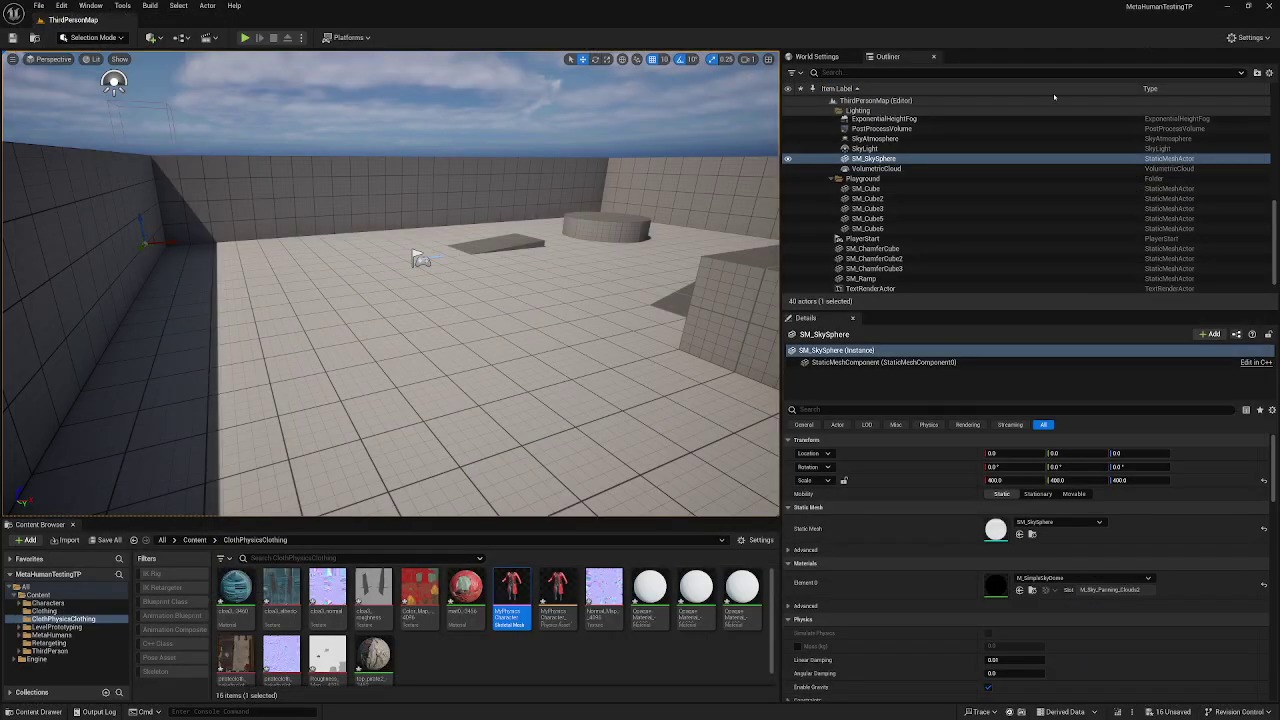
- Play the ThirdPersonMap level and run the character around to examine the coat's cloth simulation
right_drag(390, 284, 458, 289)
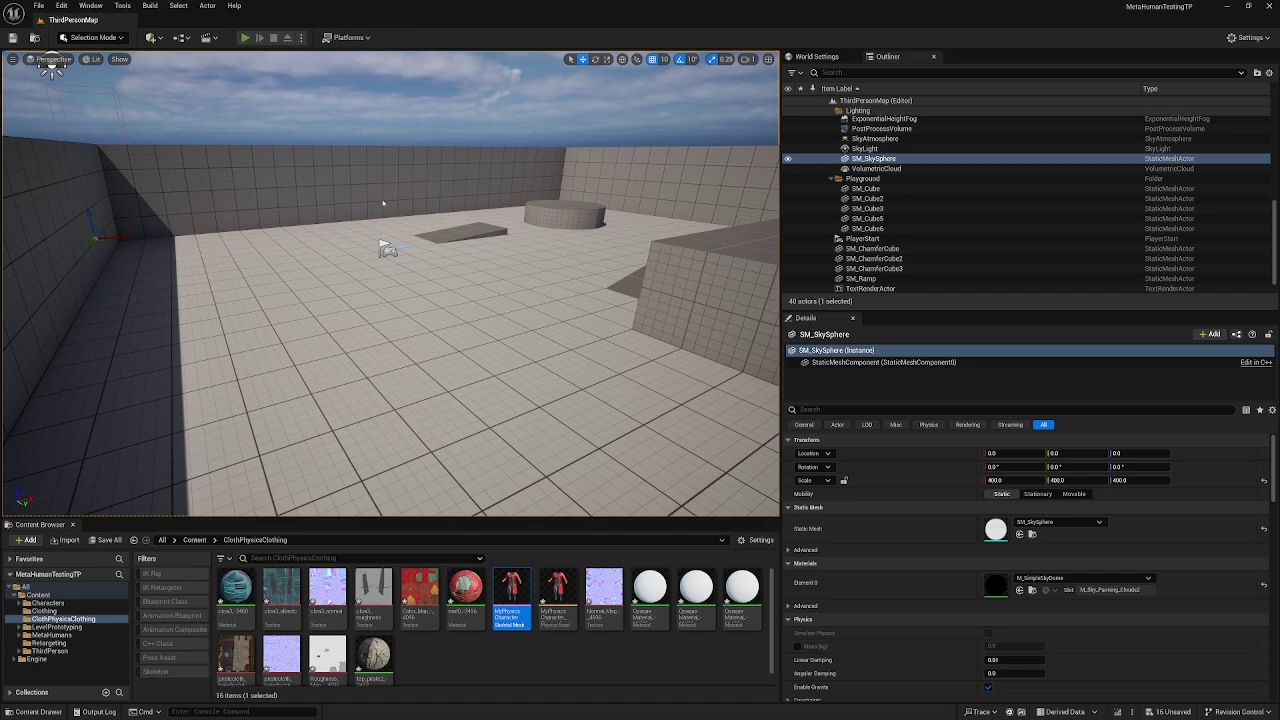
key(alt+p)
click(383, 213)
key(s)
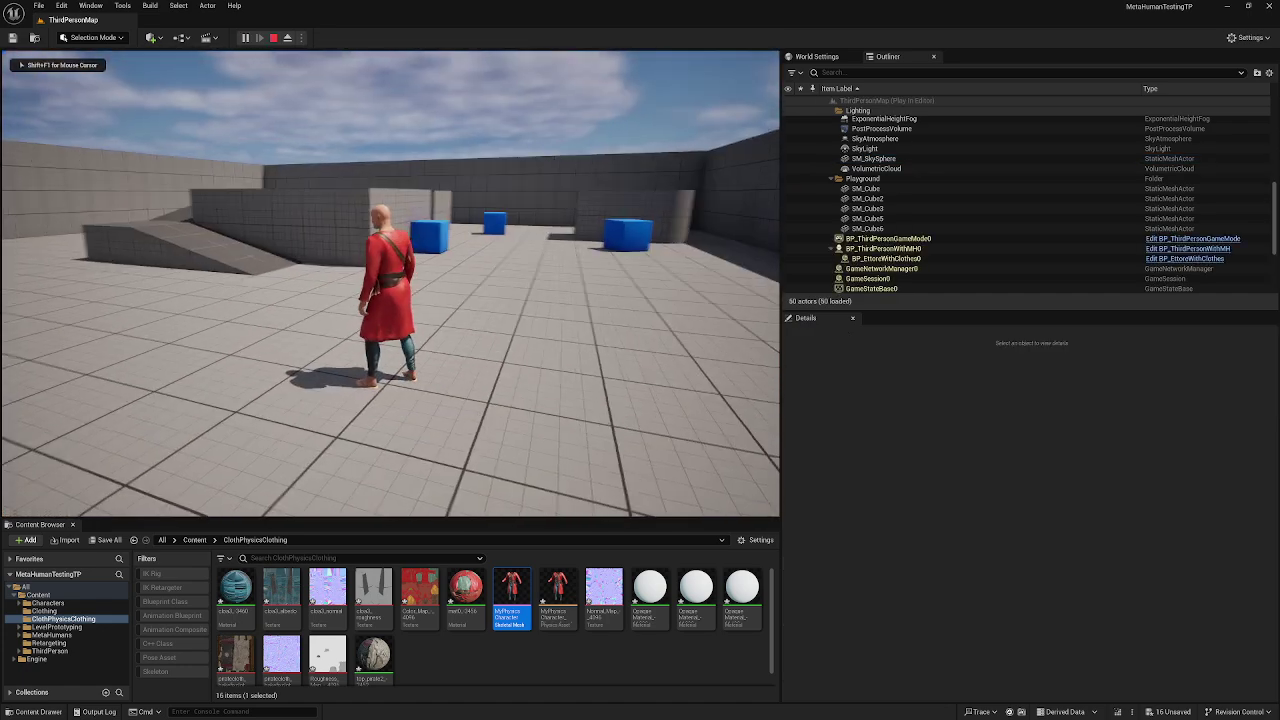
key(d)
key(w)
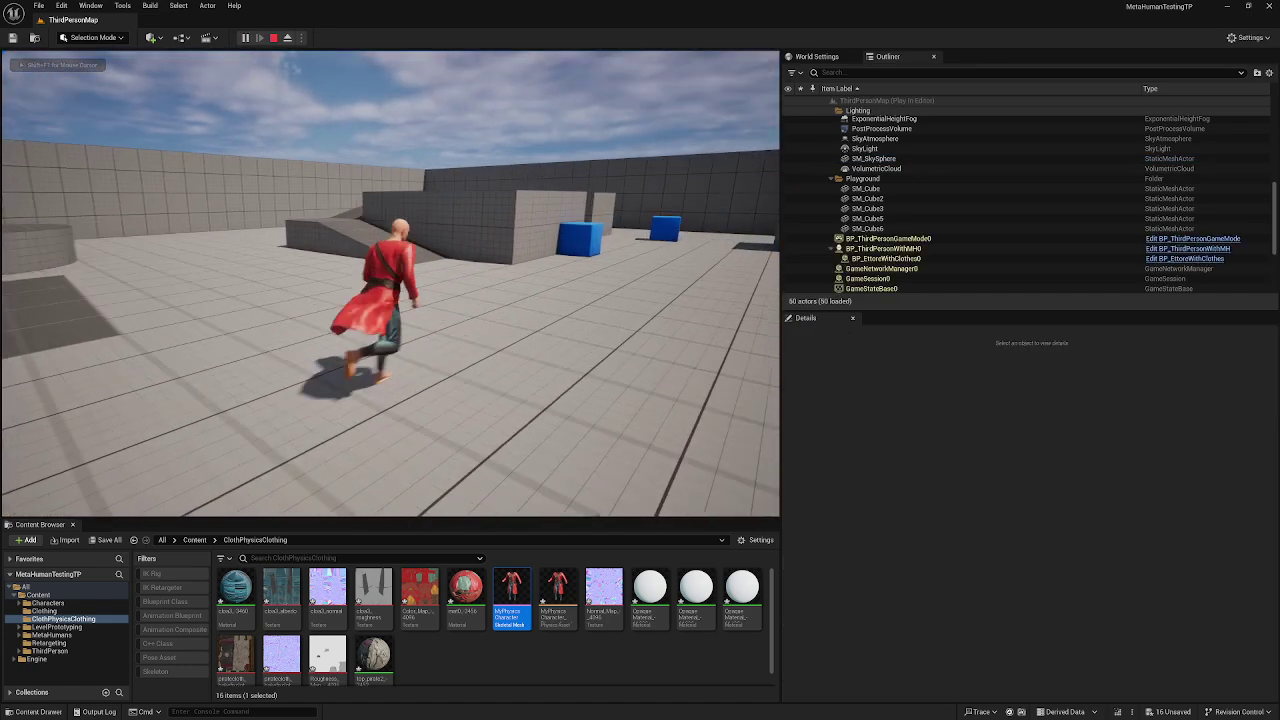
- Jump the character over the ramp and off the raised platform, and run in changing directions to examine the coat's cloth movement
key(space)
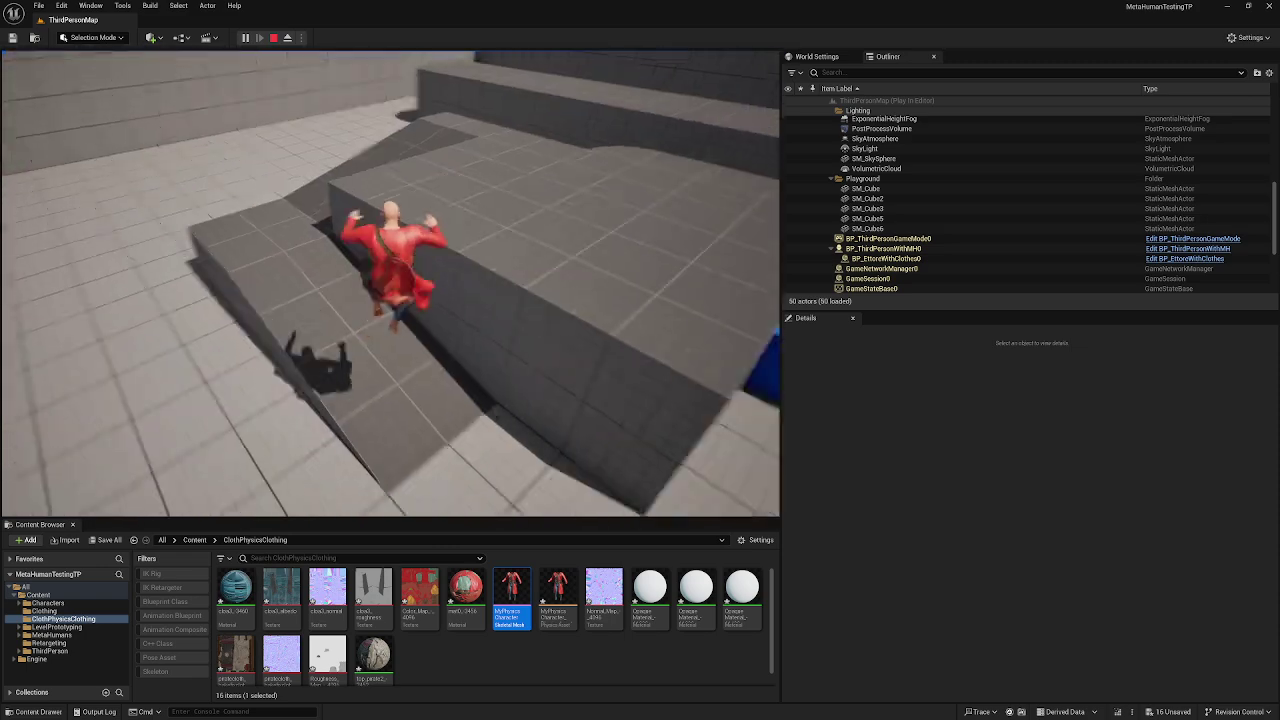
key(w)
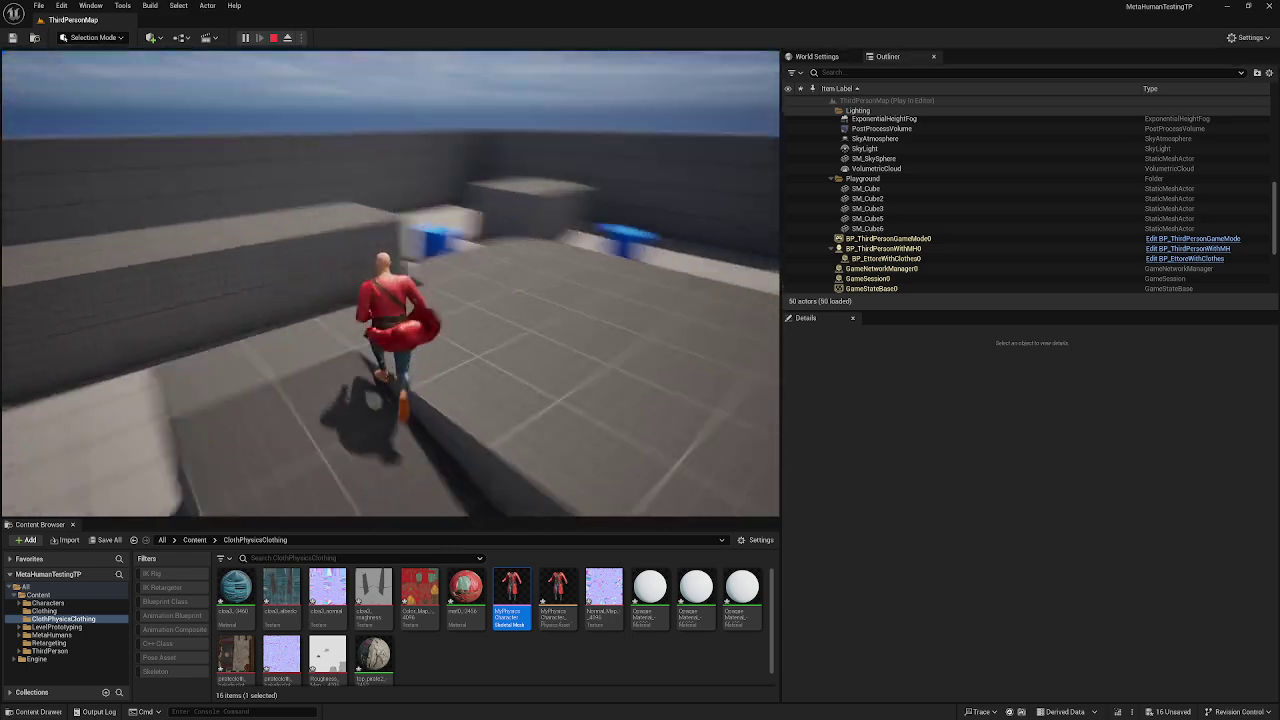
key(space)
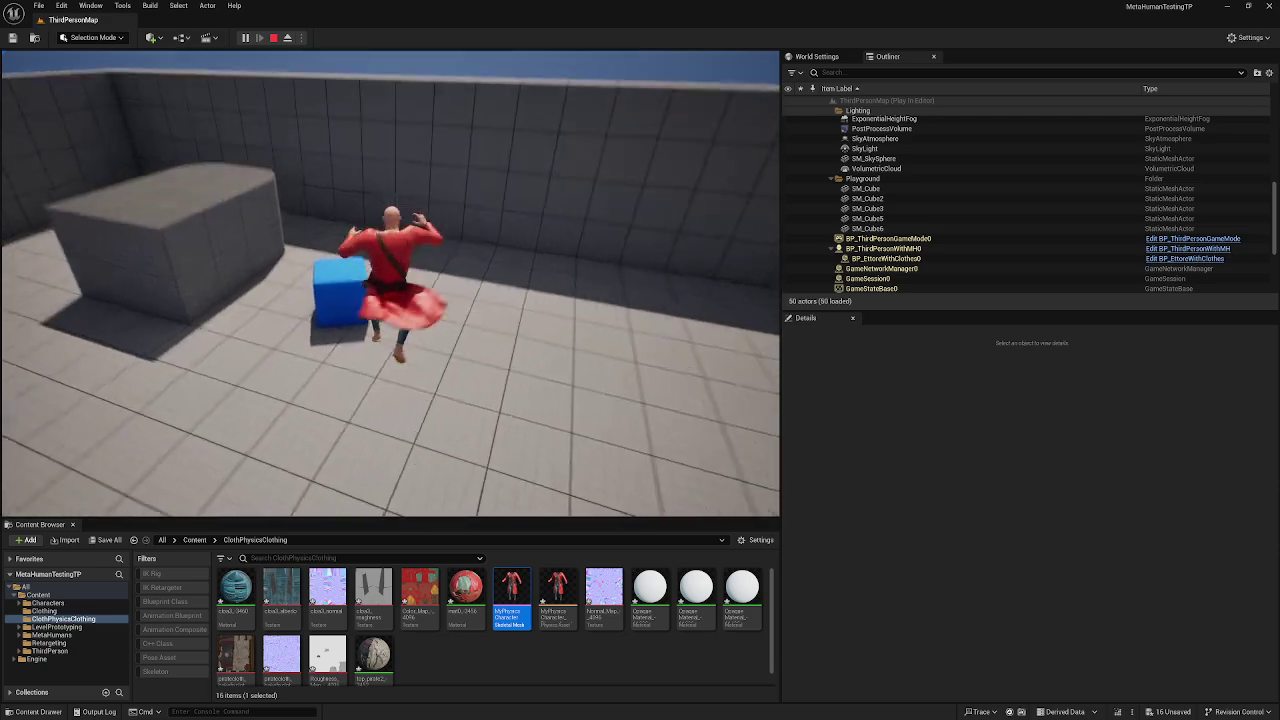
key(a)
key(d)
key(a)
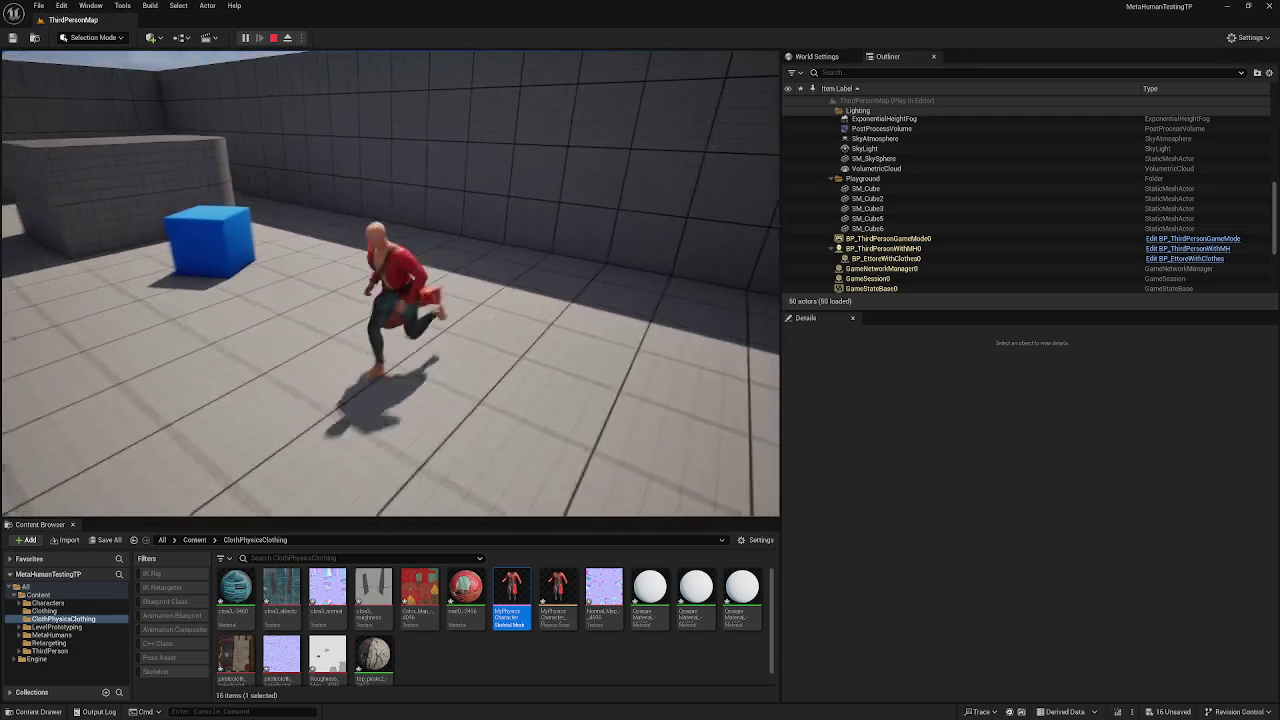
key(w)
key(s)
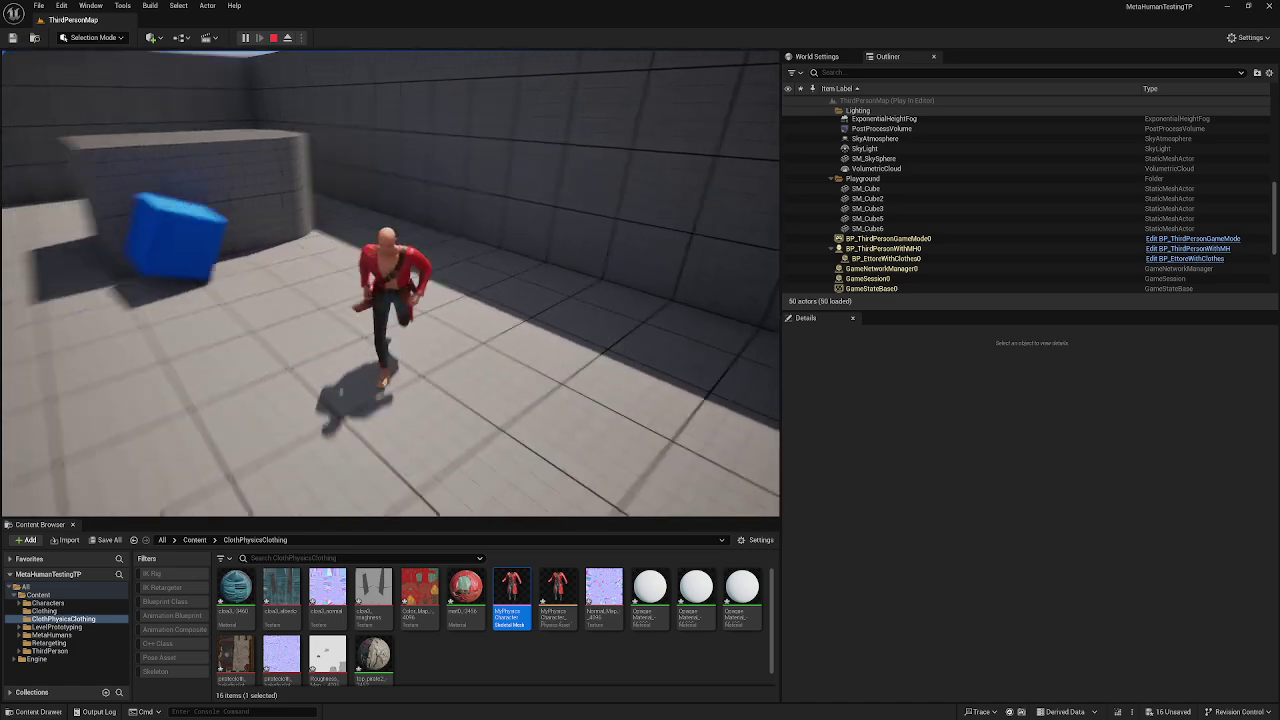
key(a)
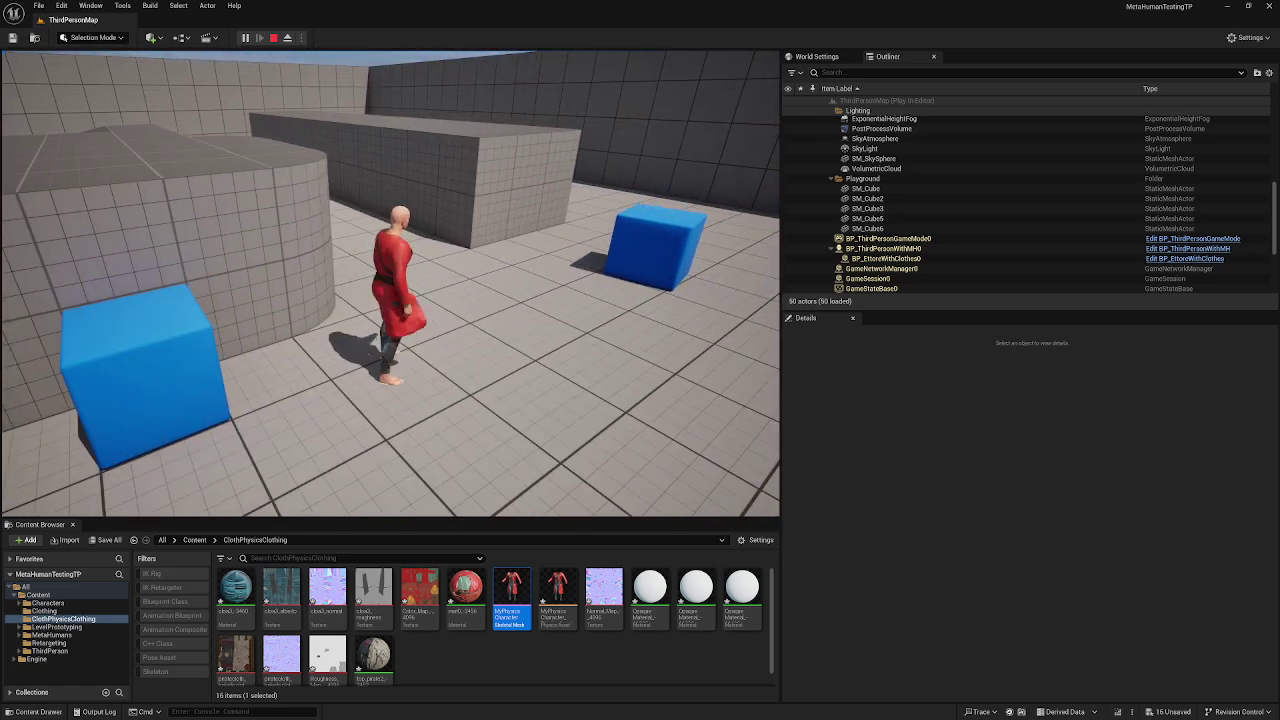